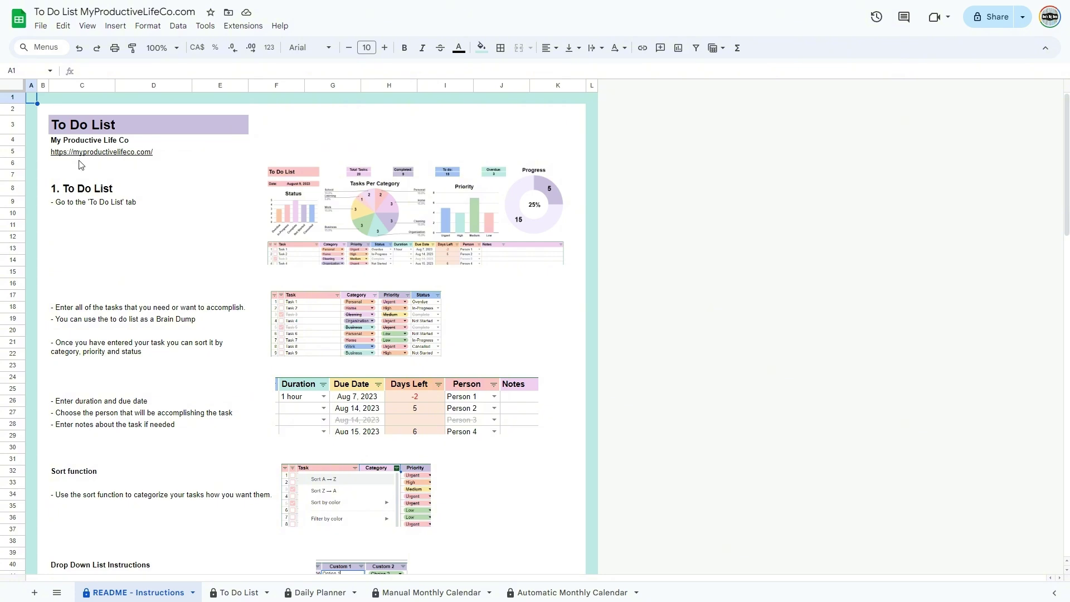
- Follow the myproductivelifeco.com link in the README's C5 to the store's website
{"action": "mouse_move", "coordinate": [81, 154]}
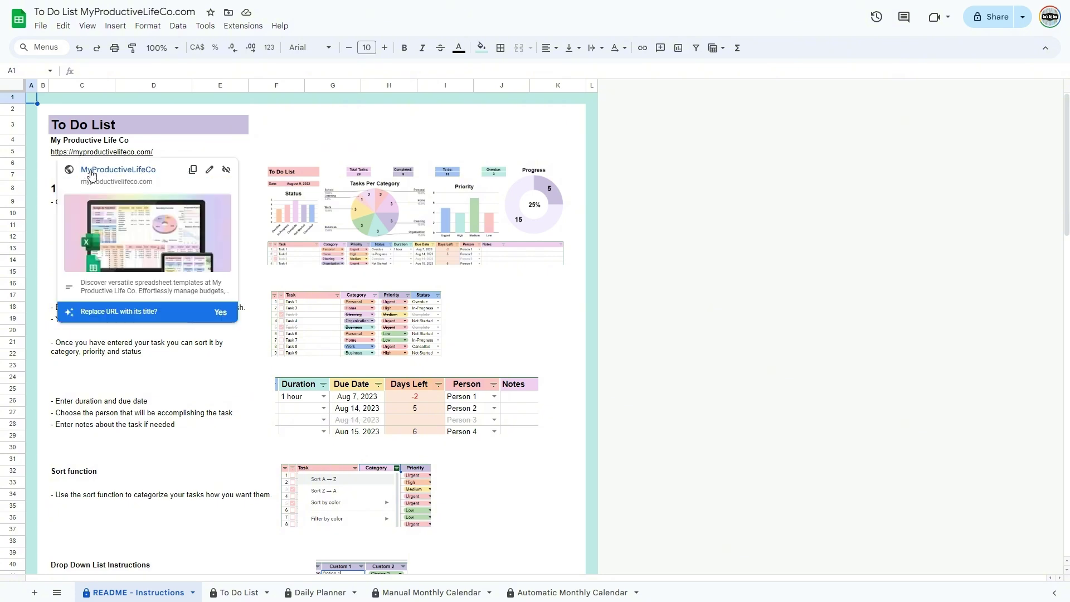
{"action": "left_click", "coordinate": [91, 174]}
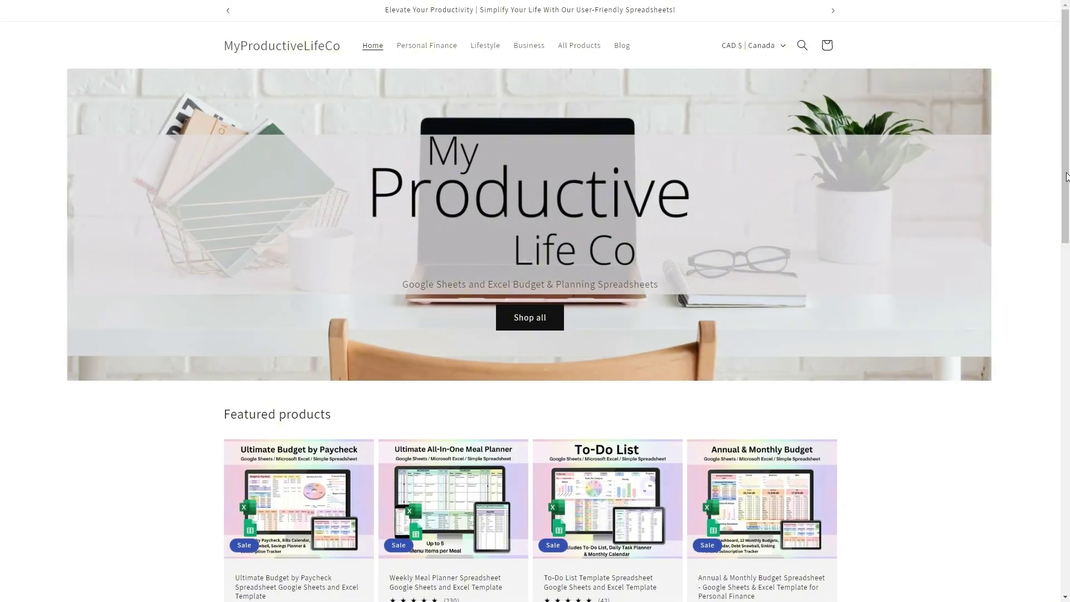
- Scroll down the store home page and visit its Contact Us page under Quick links
{"action": "scroll", "coordinate": [1065, 179], "scroll_direction": "down", "scroll_amount": 5}
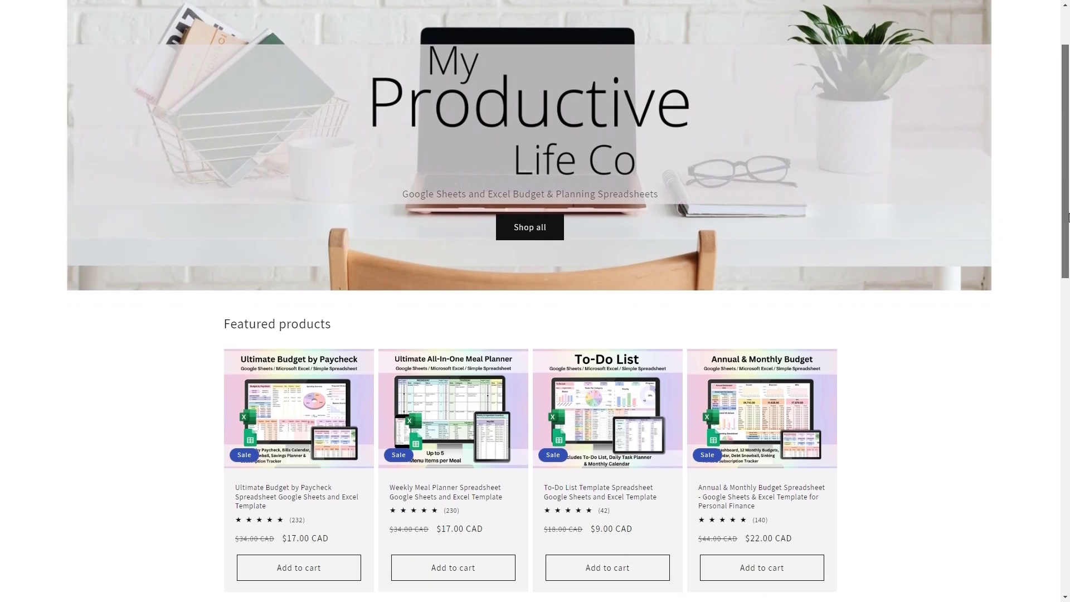
{"action": "scroll", "coordinate": [535, 301], "scroll_direction": "down", "scroll_amount": 8}
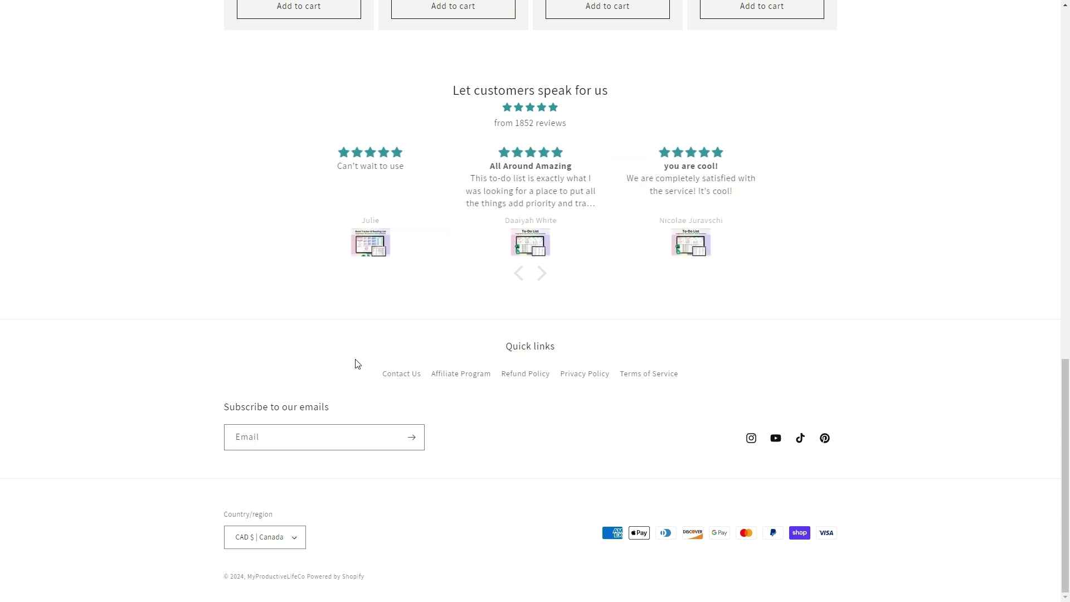
{"action": "left_click", "coordinate": [401, 374]}
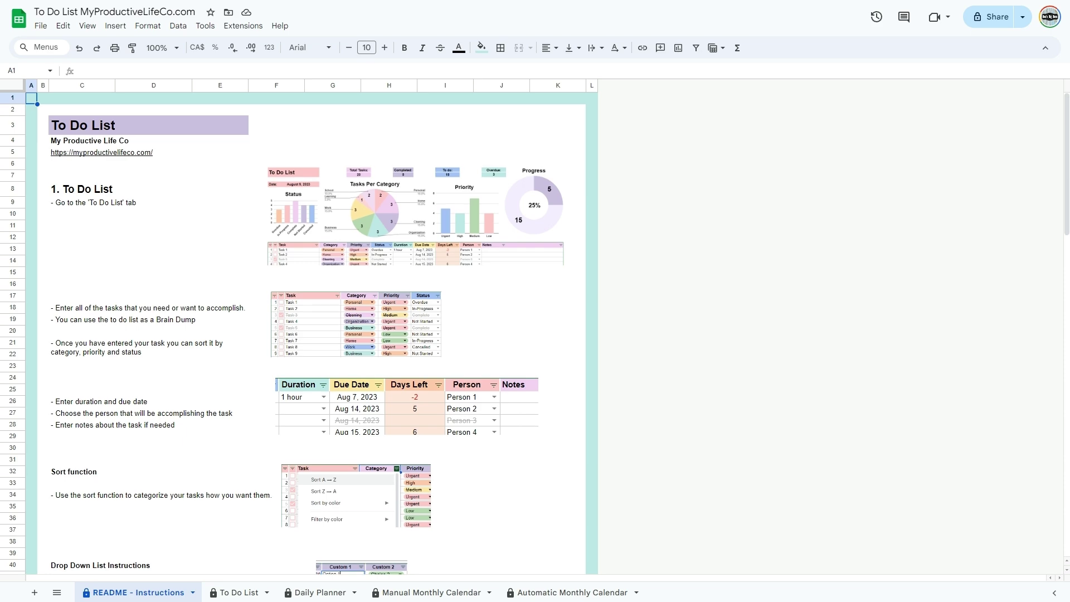
- Scroll through the README instructions and bring up the To Do List sheet
{"action": "left_click_drag", "start_coordinate": [1066, 146], "coordinate": [1035, 475]}
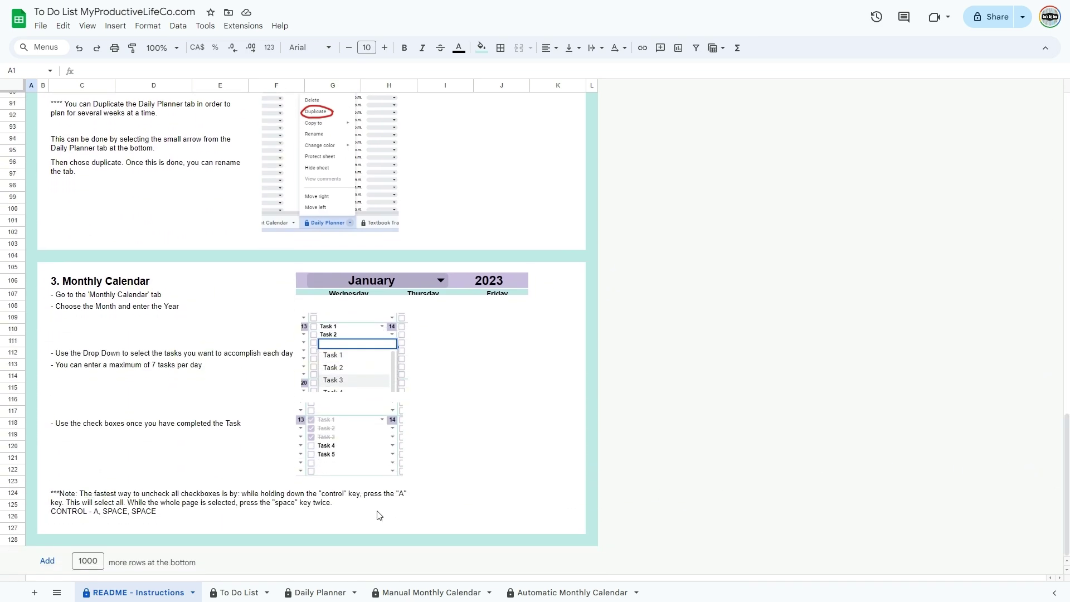
{"action": "left_click", "coordinate": [238, 595]}
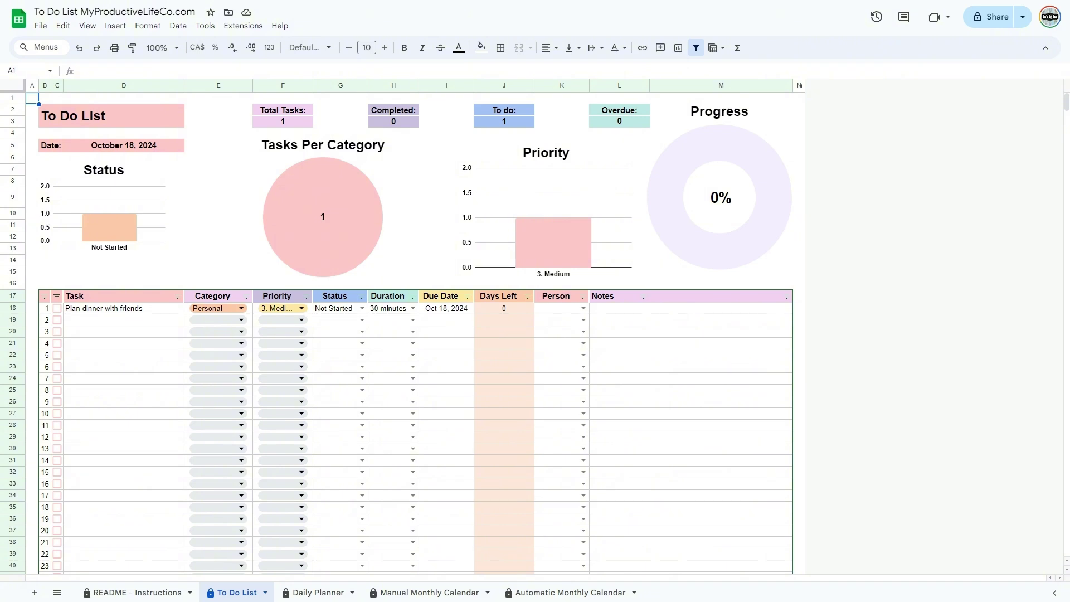
- Enter 'Appointment with business partner', 'Clean kitchen appliances' and 'Vacuum and dust living room' from D19
{"action": "left_click", "coordinate": [110, 321]}
{"action": "type", "text": "Appointment with business partner"}
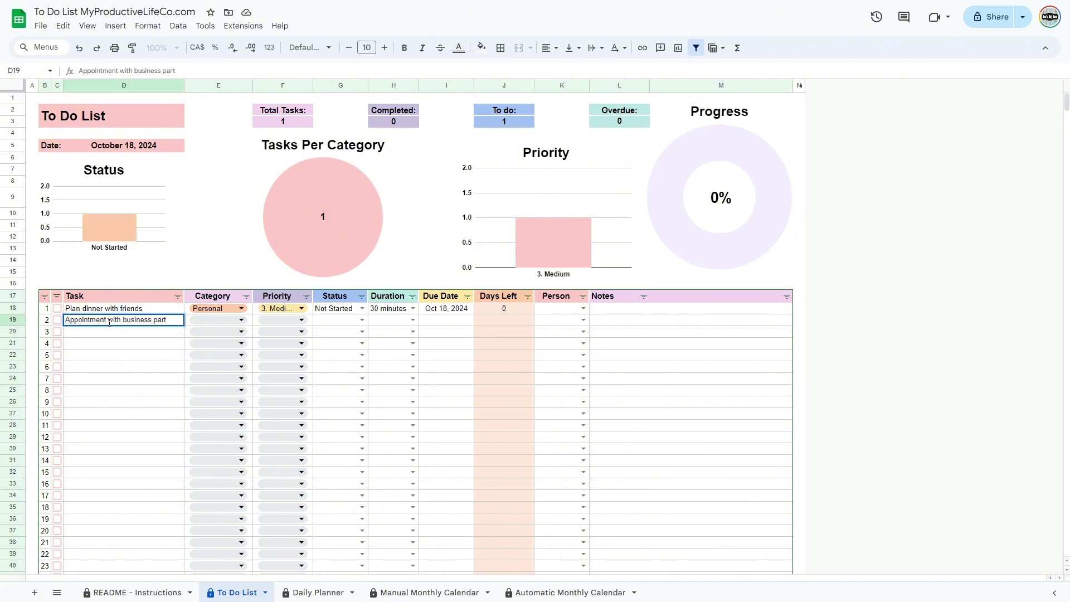
{"action": "key", "text": "Return"}
{"action": "type", "text": "Clean kitchen appliances"}
{"action": "key", "text": "Return"}
{"action": "type", "text": "Vacuum and dust livin"}
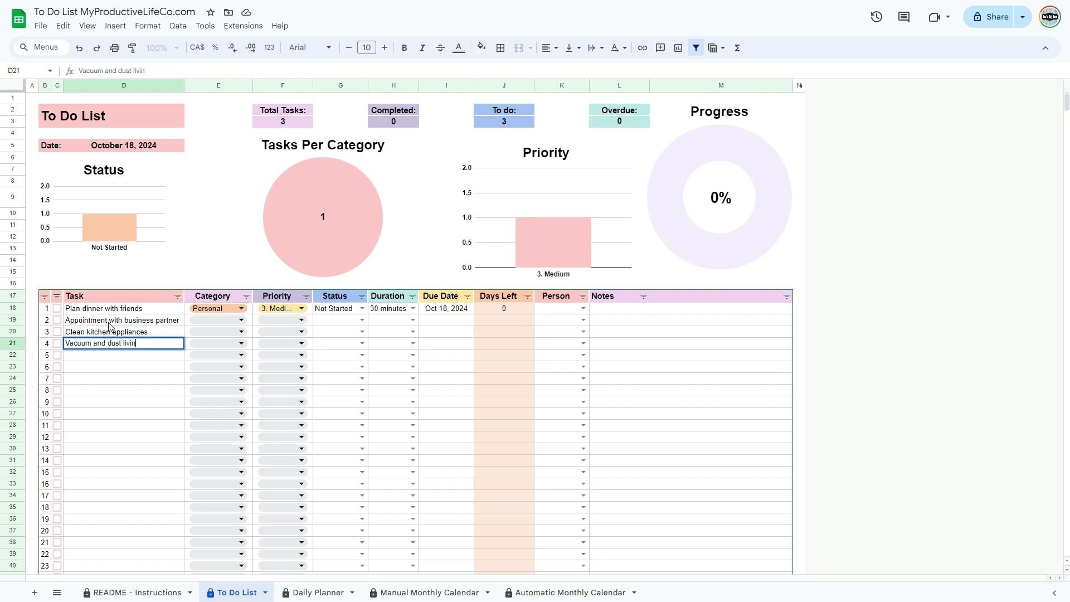
{"action": "type", "text": "g room"}
{"action": "key", "text": "Return"}
- Add the tasks 'Family movie night', 'Review Pinterest stats and adjust' and 'Organize home office'
{"action": "type", "text": "Family movie ni"}
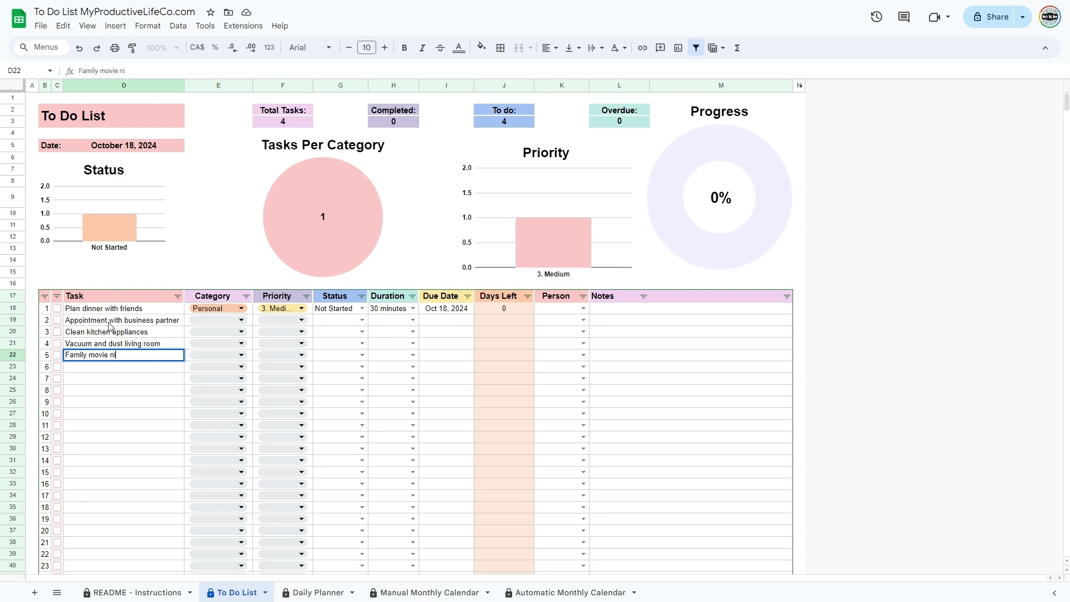
{"action": "type", "text": "ght"}
{"action": "key", "text": "Return"}
{"action": "type", "text": "Review Pinterest stats and adjust"}
{"action": "key", "text": "Return"}
{"action": "type", "text": "Organize home office"}
{"action": "key", "text": "Return"}
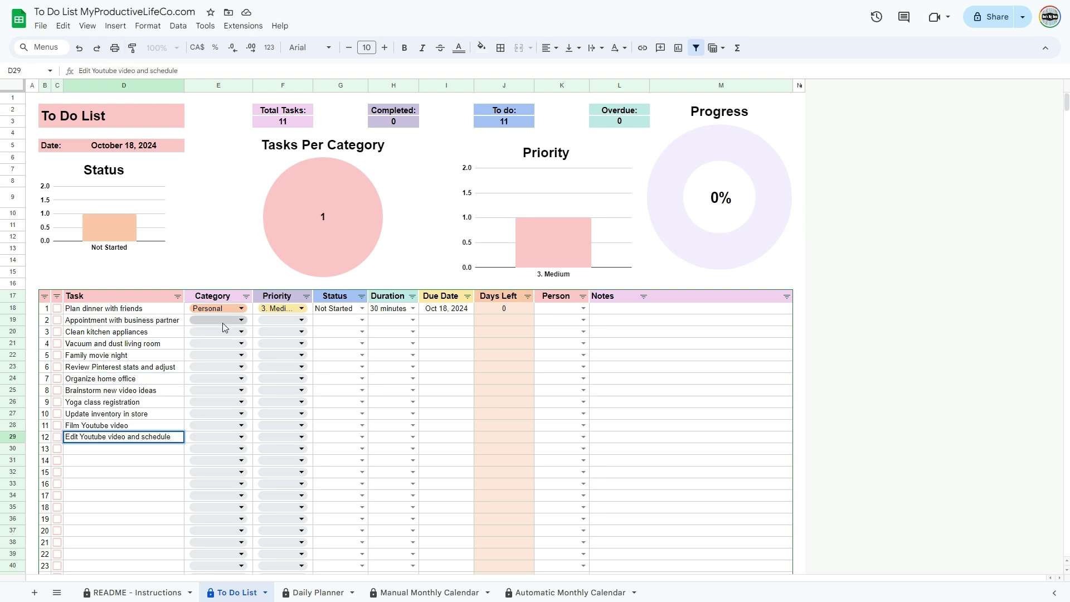
{"action": "left_click", "coordinate": [247, 321]}
- Set the business appointment to Business, 1. Urgent, In-Progress, 2 hours, due Oct 23, 2024
{"action": "left_click", "coordinate": [216, 426]}
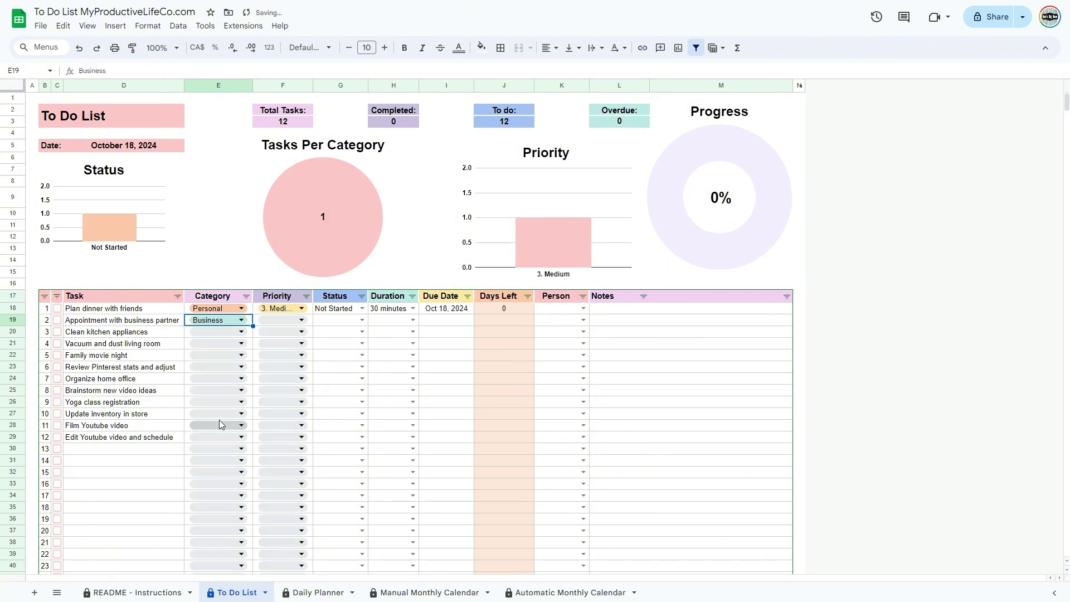
{"action": "left_click", "coordinate": [302, 320]}
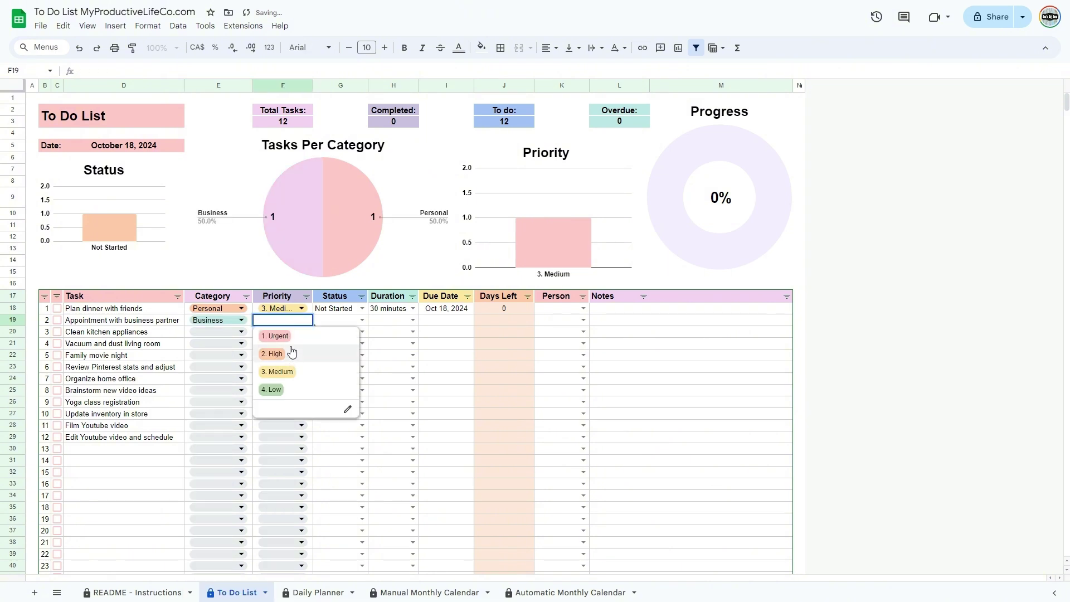
{"action": "left_click", "coordinate": [276, 335]}
{"action": "left_click", "coordinate": [360, 320]}
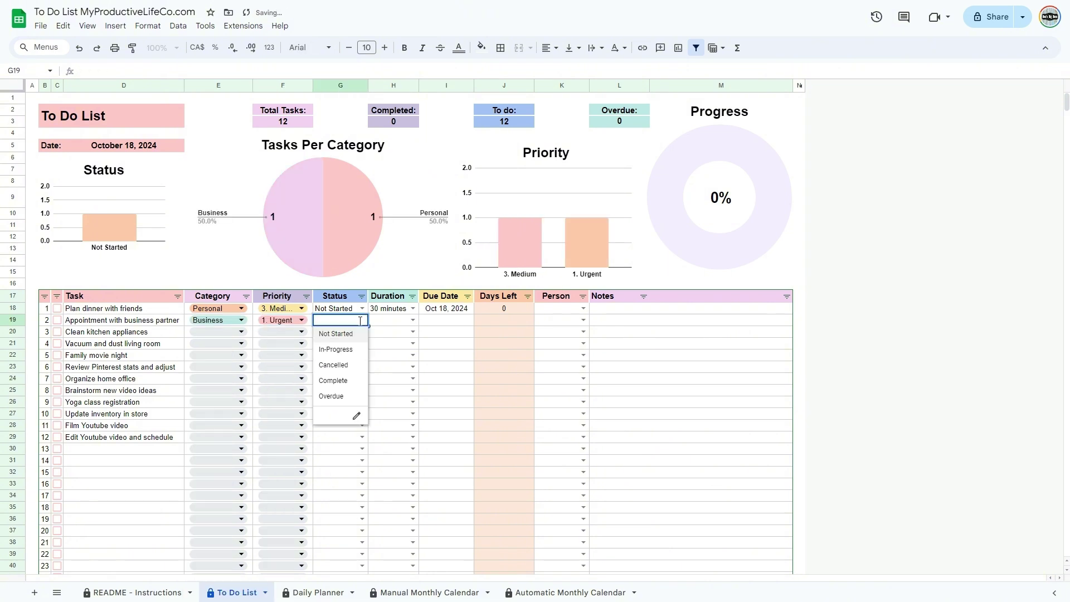
{"action": "left_click", "coordinate": [339, 350]}
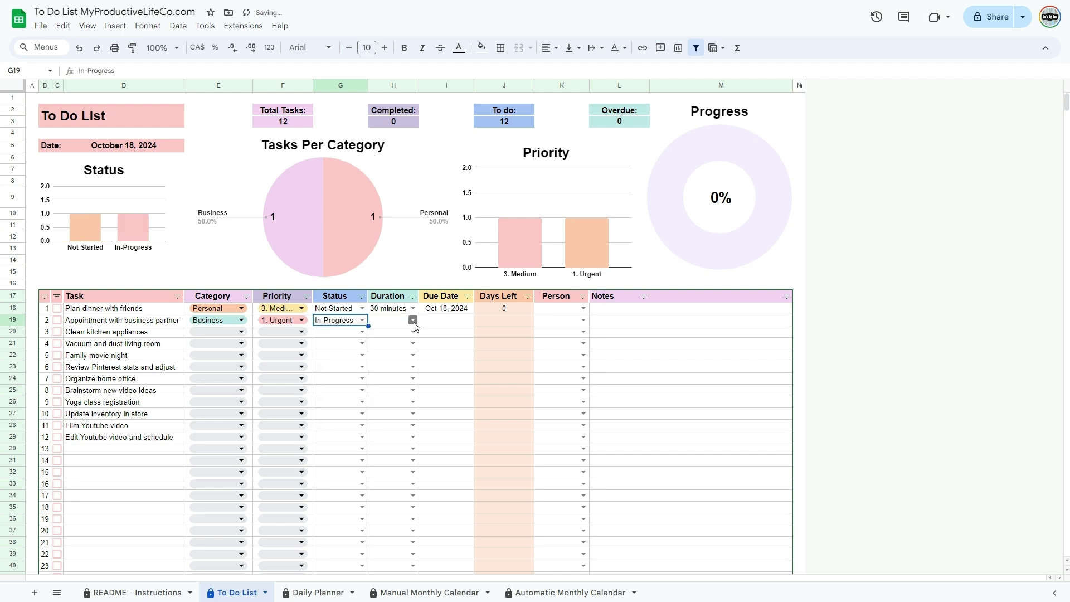
{"action": "left_click", "coordinate": [413, 320]}
{"action": "left_click", "coordinate": [407, 444]}
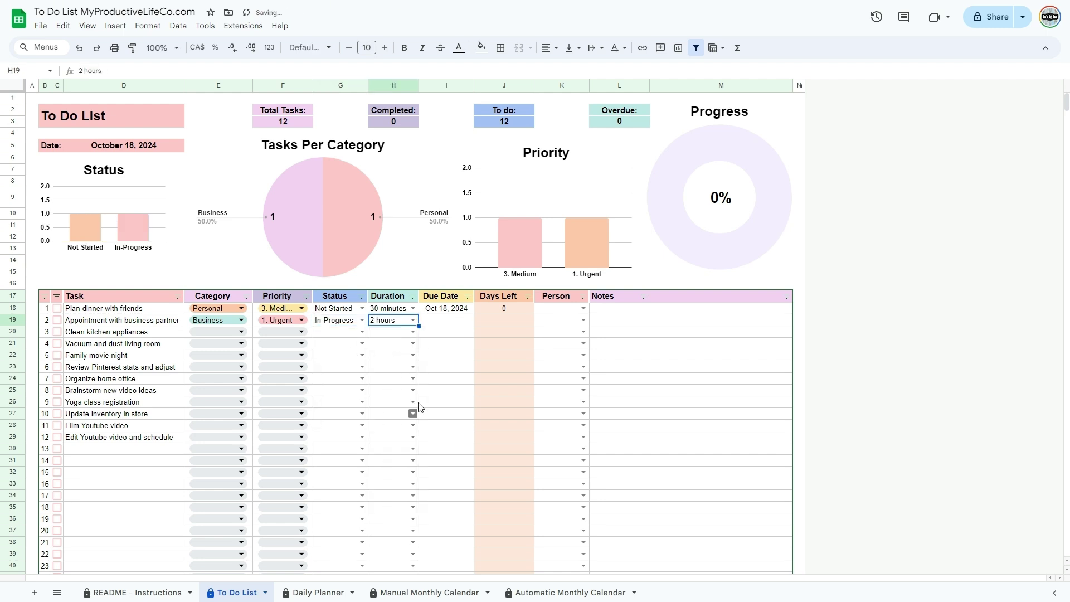
{"action": "double_click", "coordinate": [448, 321]}
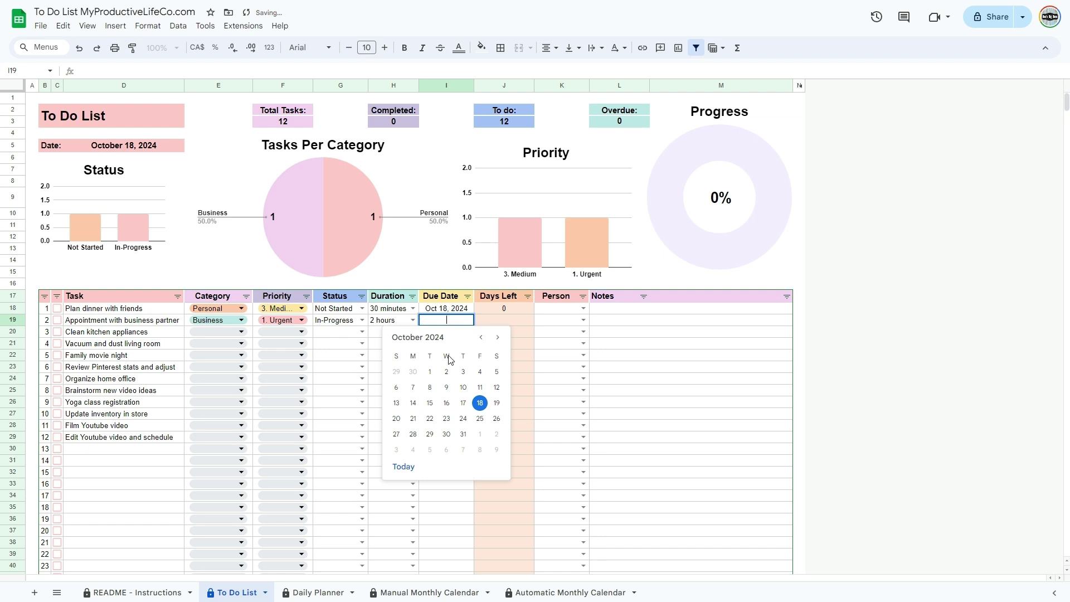
{"action": "left_click", "coordinate": [446, 419]}
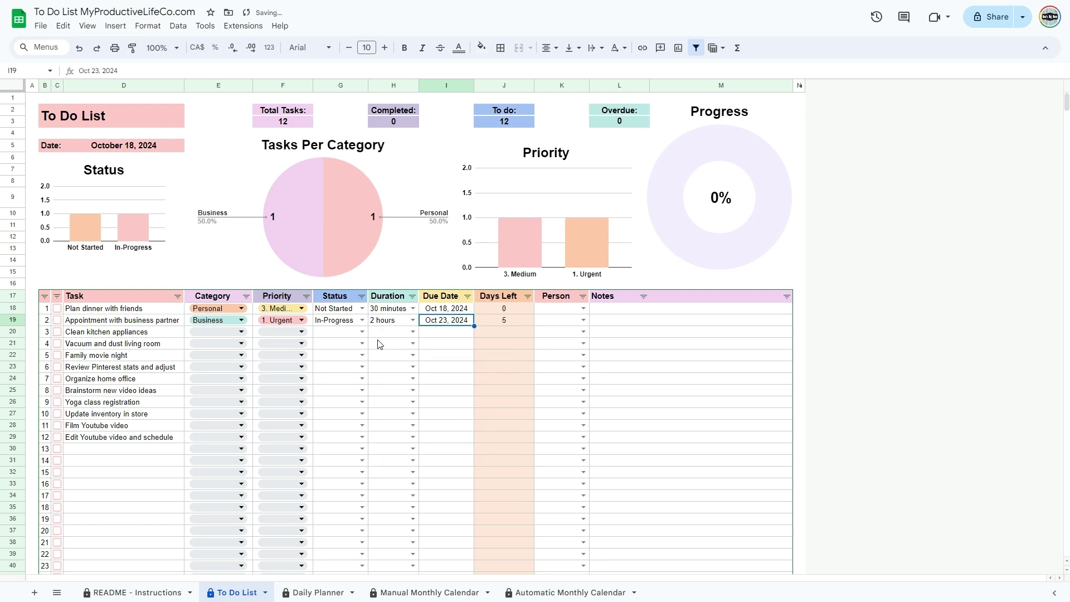
- Set kitchen cleaning to Cleaning, 3. Medium, Complete, 30 minutes, due Oct 15, 2024
{"action": "left_click", "coordinate": [242, 332]}
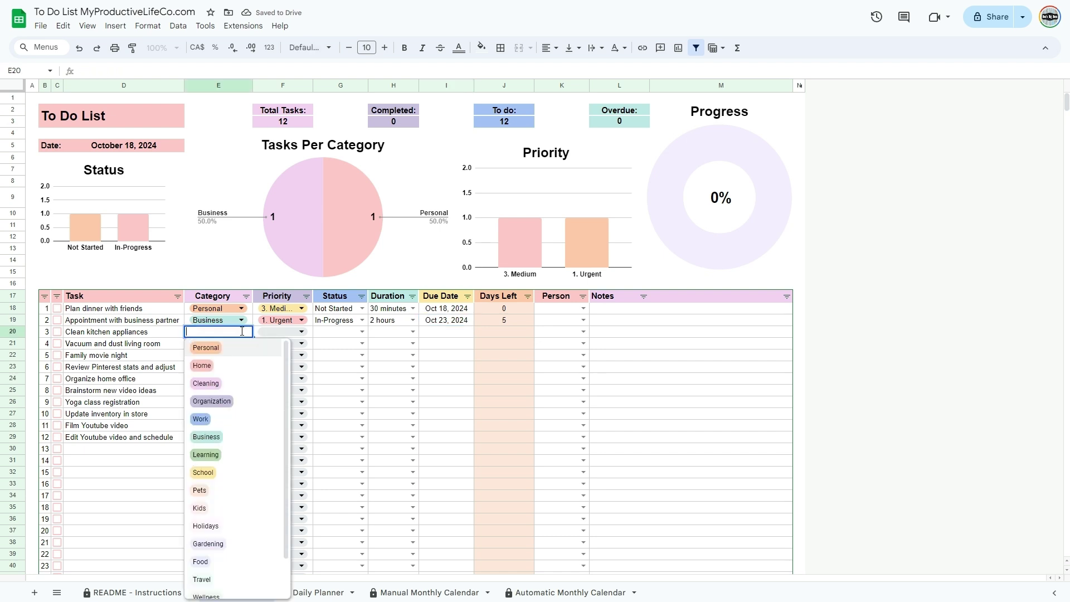
{"action": "left_click", "coordinate": [243, 385]}
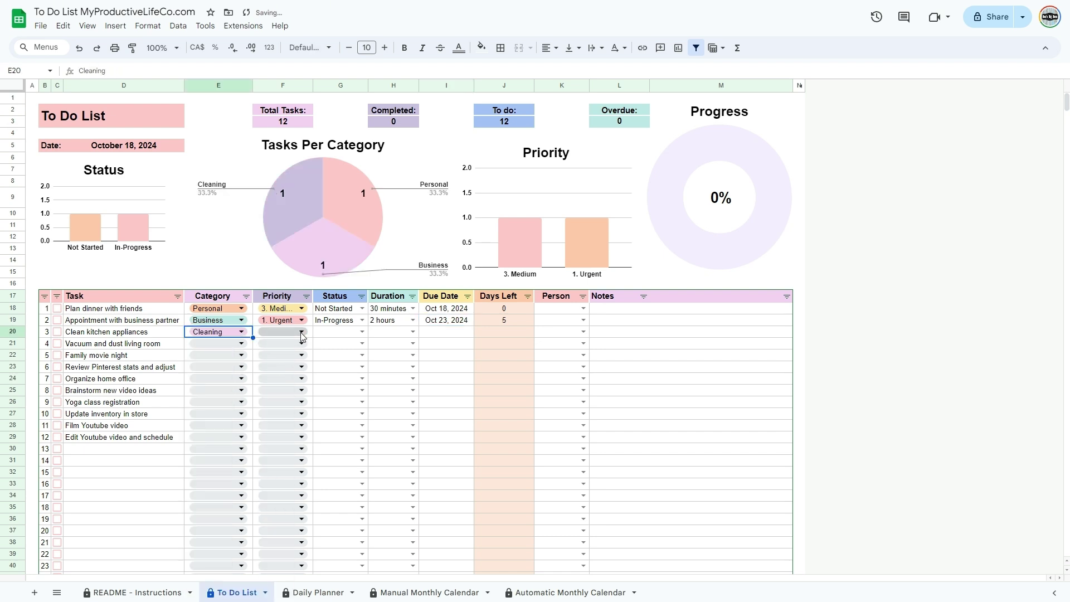
{"action": "left_click", "coordinate": [301, 332]}
{"action": "left_click", "coordinate": [278, 382]}
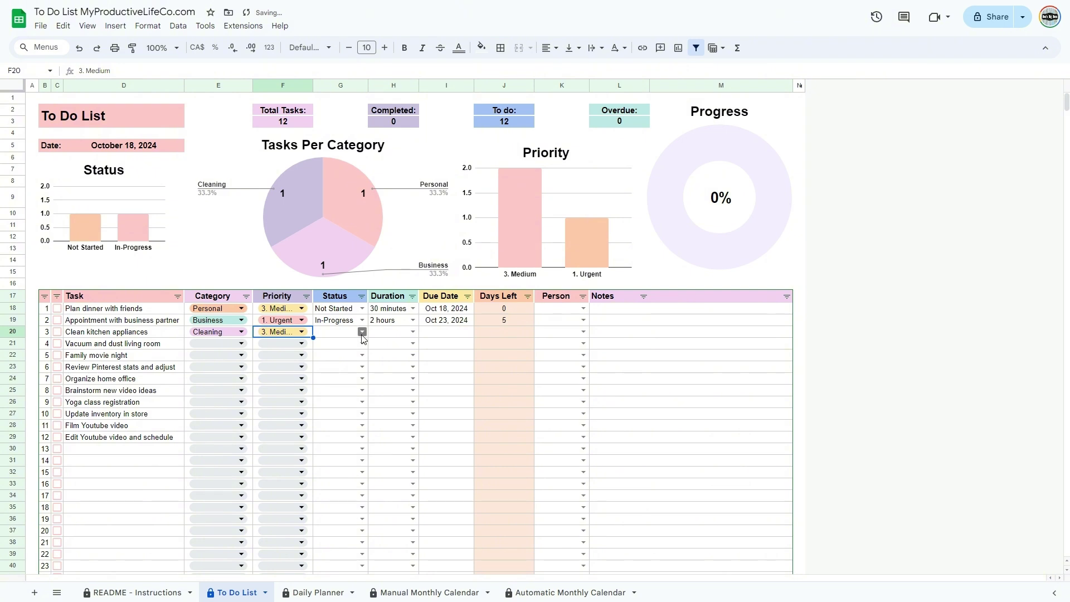
{"action": "left_click", "coordinate": [363, 333]}
{"action": "left_click", "coordinate": [340, 392]}
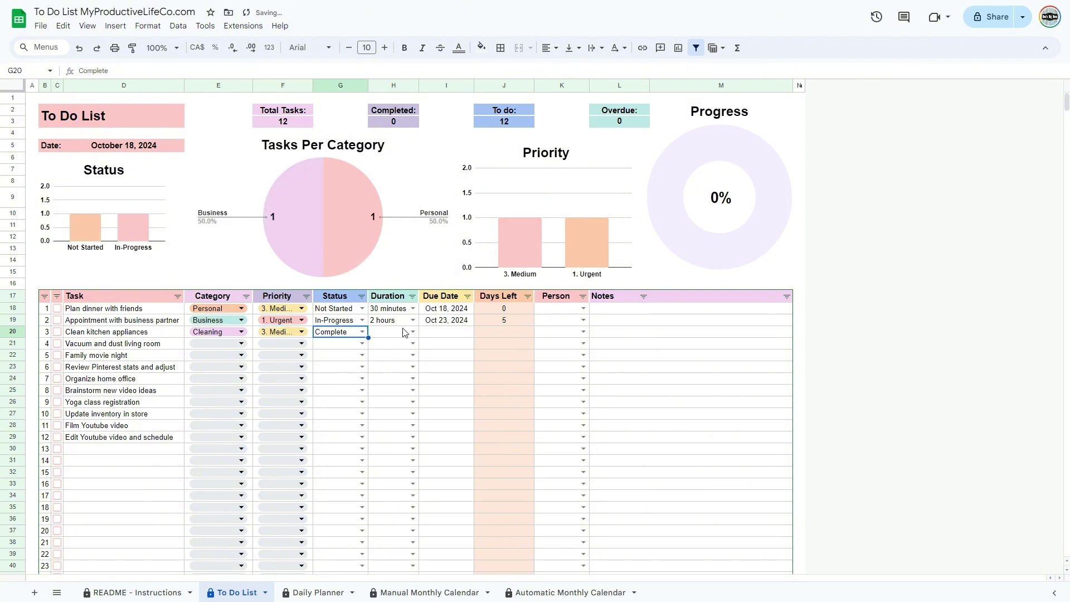
{"action": "left_click", "coordinate": [413, 333]}
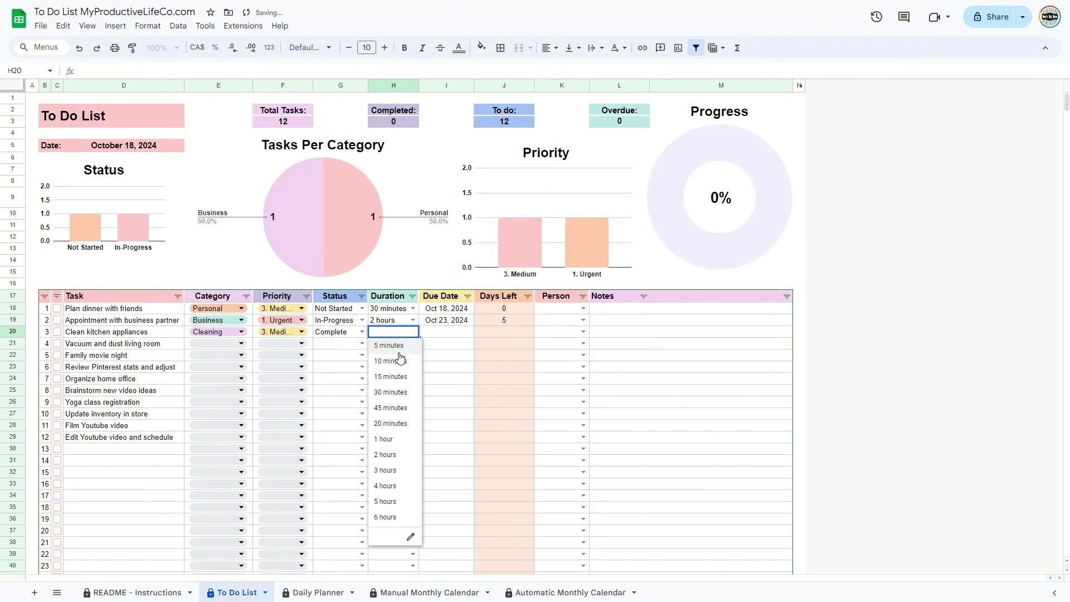
{"action": "left_click", "coordinate": [399, 402]}
{"action": "left_click", "coordinate": [450, 334]}
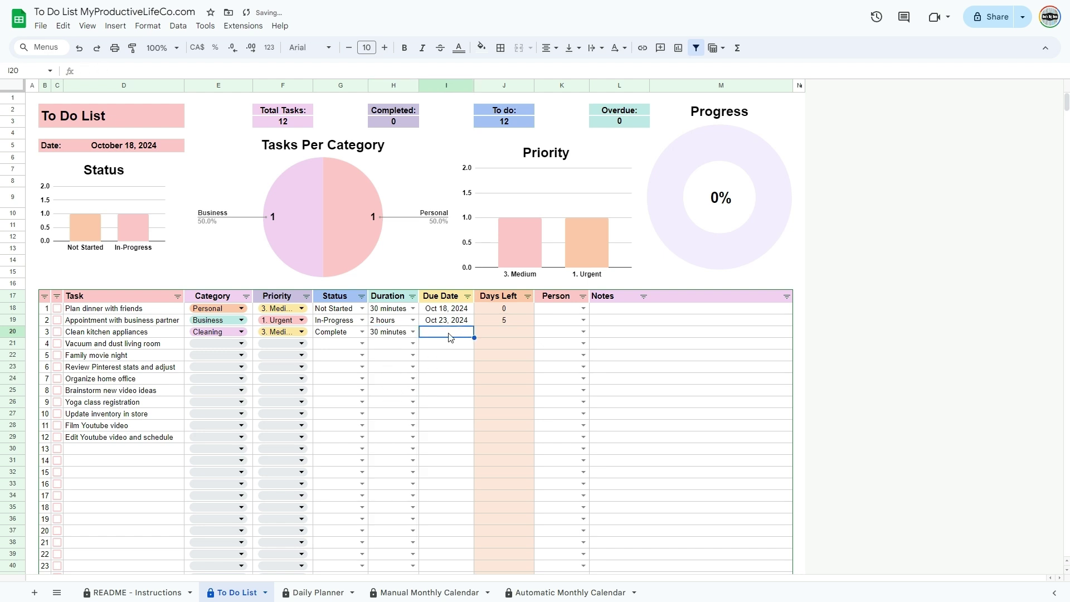
{"action": "double_click", "coordinate": [449, 333]}
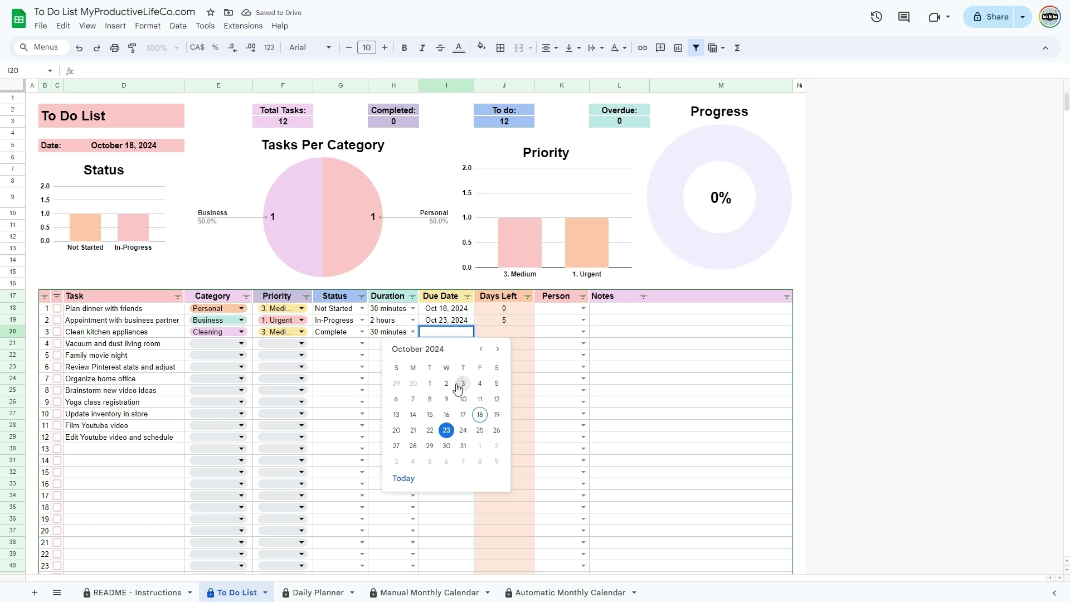
{"action": "left_click", "coordinate": [435, 417]}
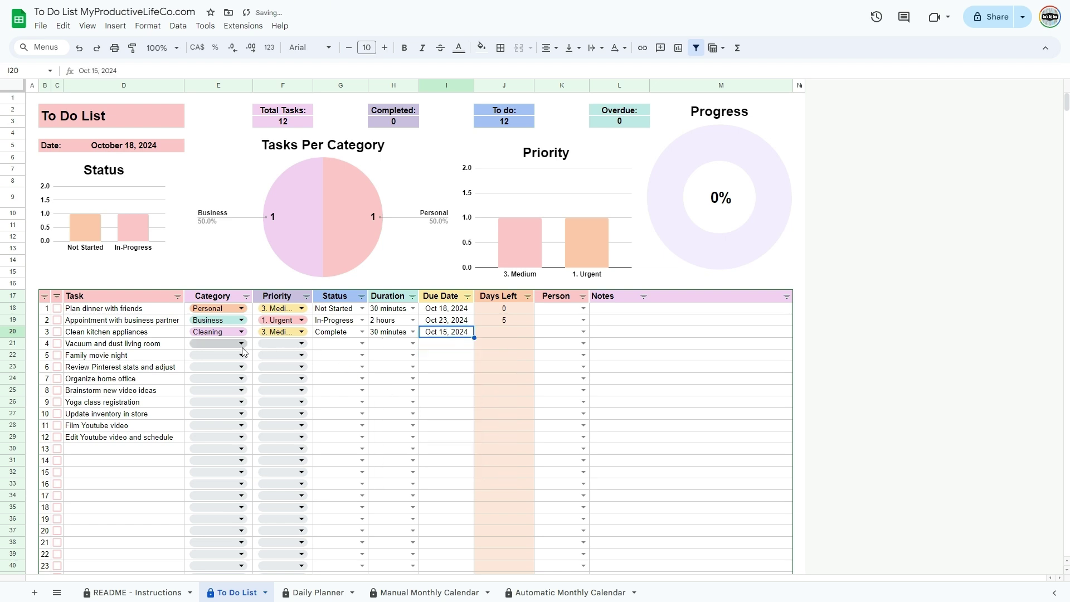
- Set vacuuming to Cleaning, 1. Urgent, Overdue, 30 minutes, due Oct 11, 2024
{"action": "left_click", "coordinate": [242, 344]}
{"action": "left_click", "coordinate": [238, 401]}
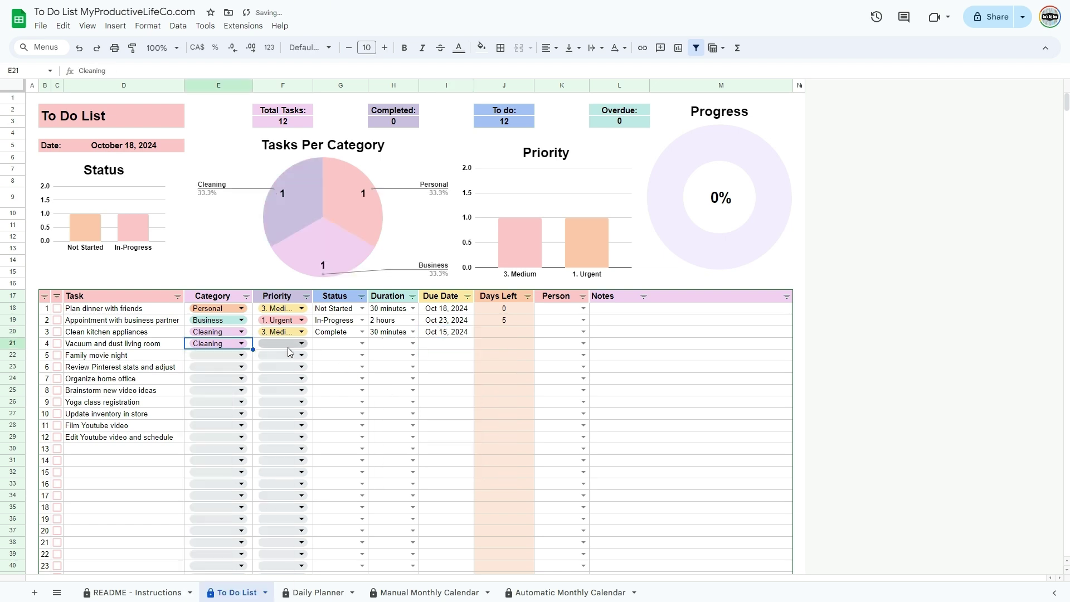
{"action": "left_click", "coordinate": [303, 344]}
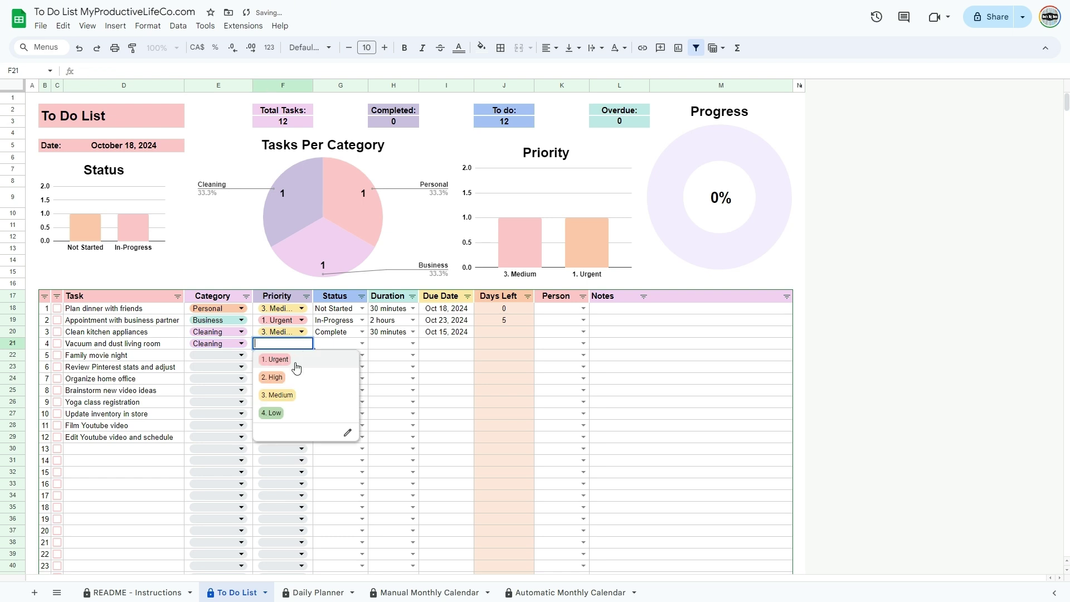
{"action": "left_click", "coordinate": [295, 360]}
{"action": "left_click", "coordinate": [363, 345]}
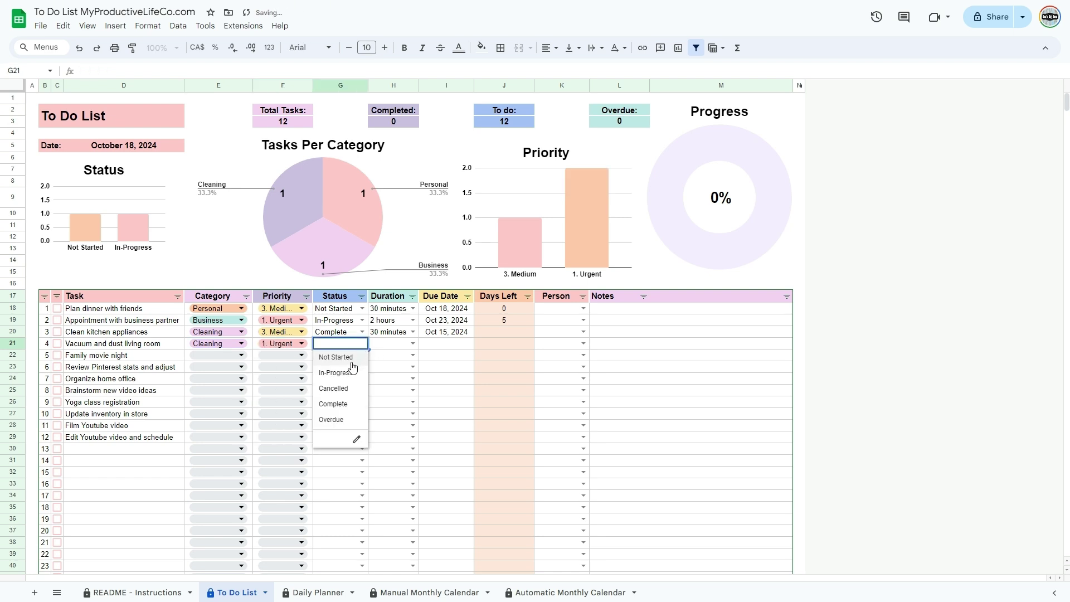
{"action": "left_click", "coordinate": [340, 420]}
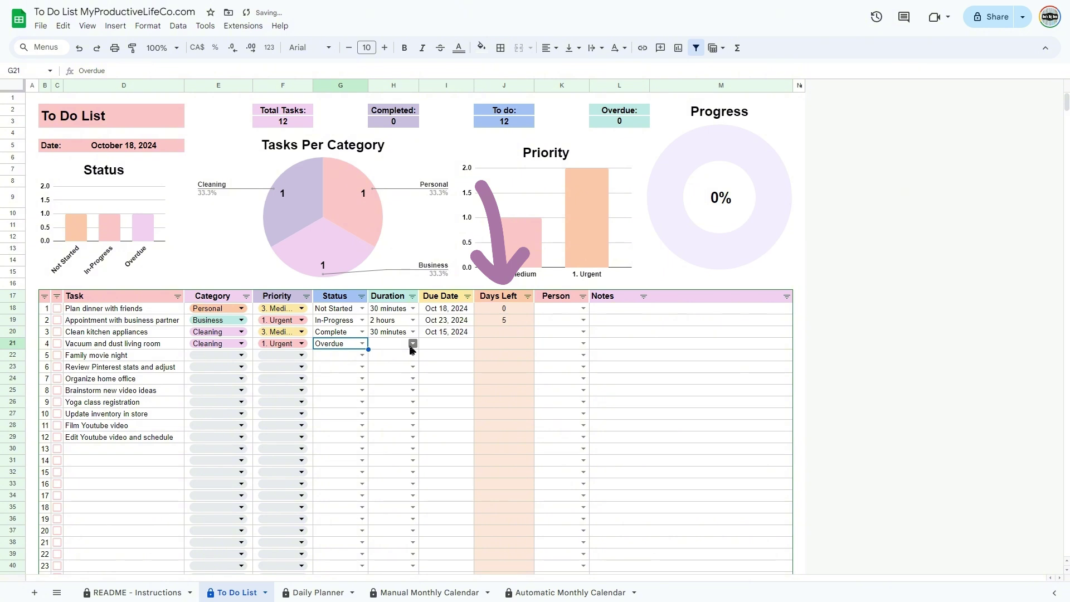
{"action": "left_click", "coordinate": [413, 344]}
{"action": "left_click", "coordinate": [397, 404]}
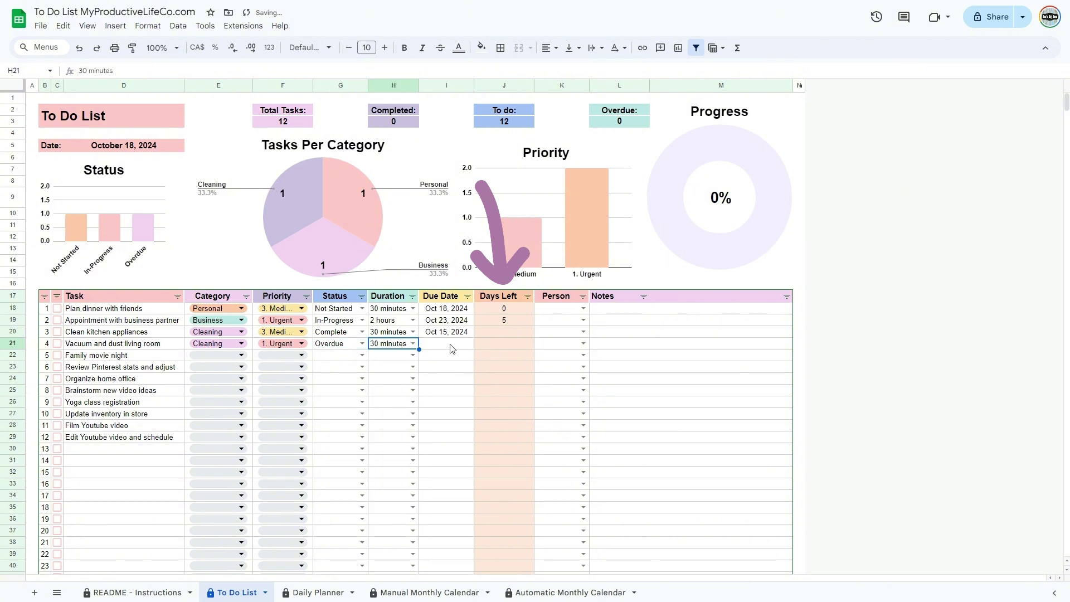
{"action": "double_click", "coordinate": [451, 344]}
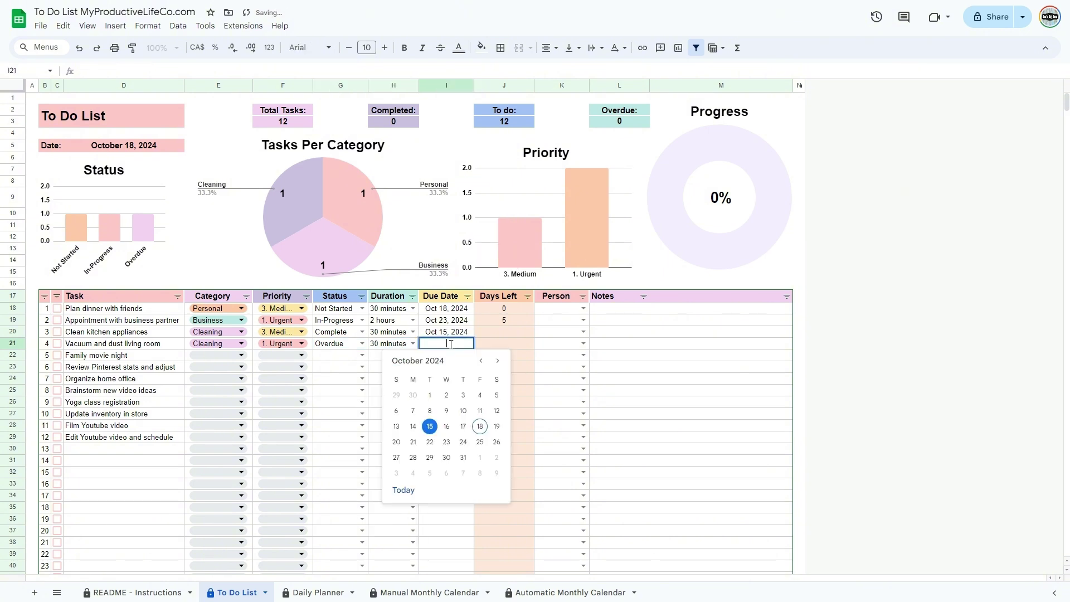
{"action": "left_click", "coordinate": [480, 411]}
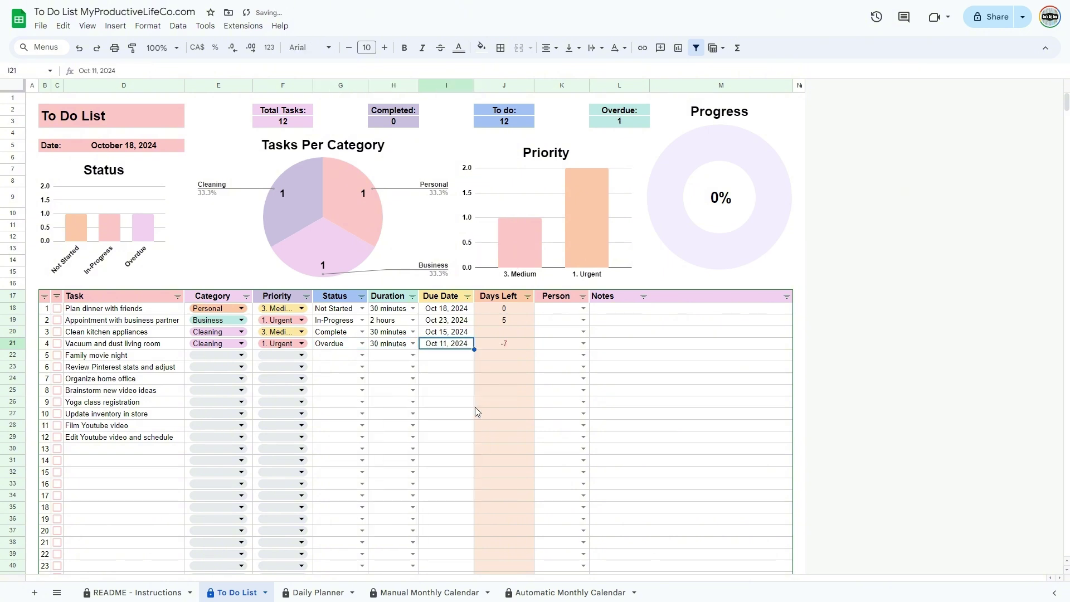
{"action": "left_click", "coordinate": [241, 358]}
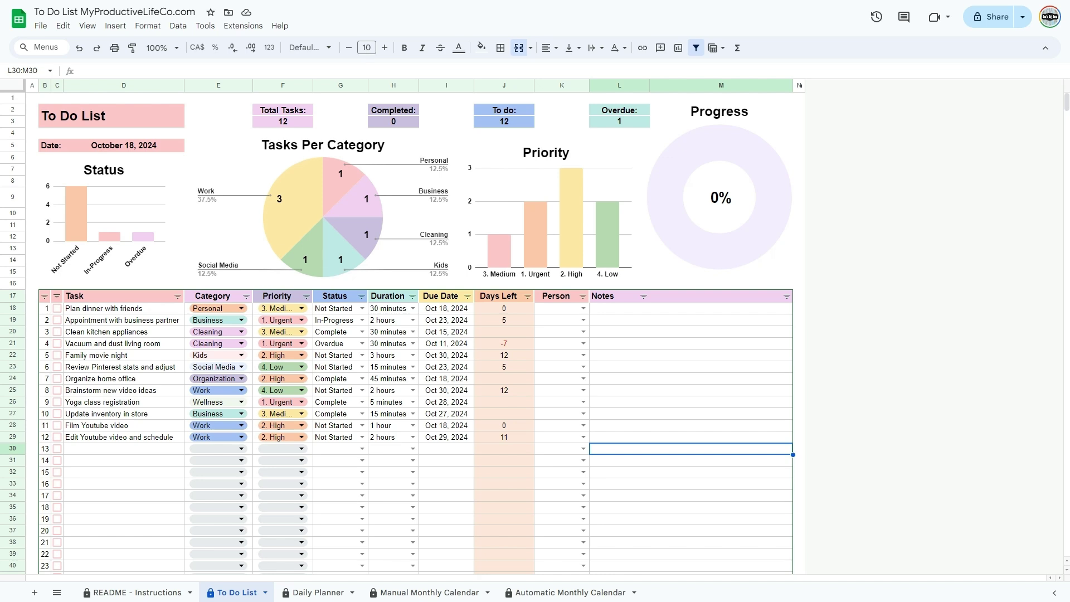
- Recolour the Category dropdown's Personal option red and apply it to all Category dropdowns
{"action": "left_click", "coordinate": [241, 320]}
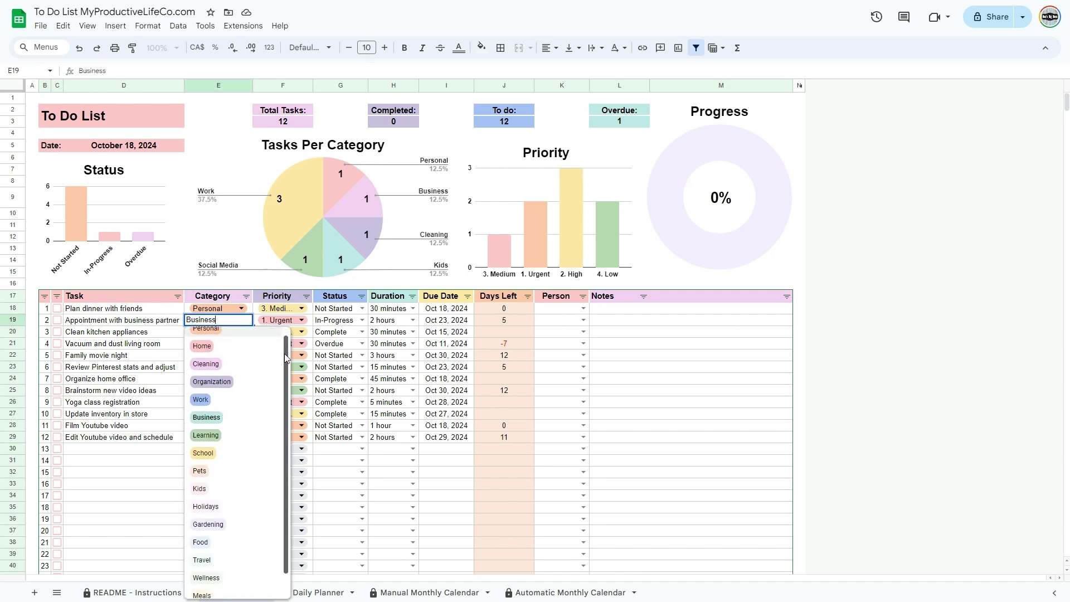
{"action": "scroll", "coordinate": [275, 530], "scroll_direction": "down", "scroll_amount": 1}
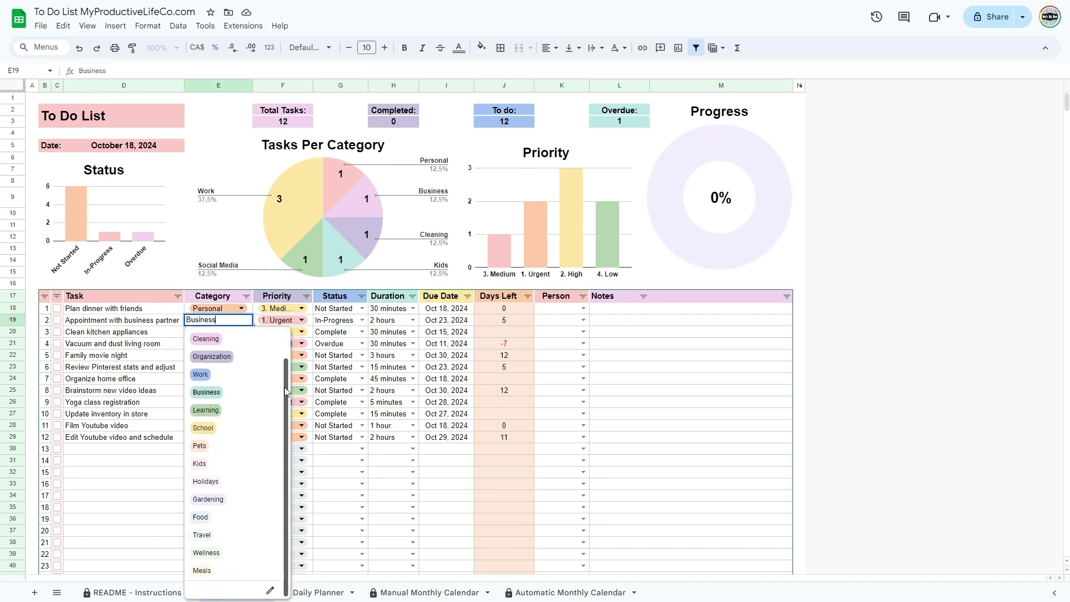
{"action": "left_click", "coordinate": [271, 592]}
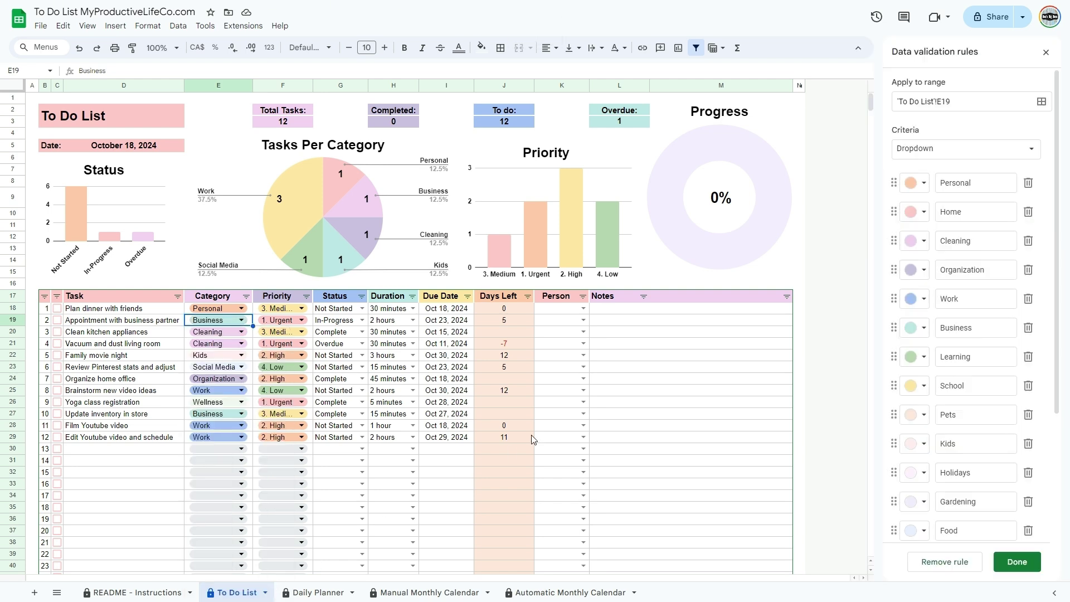
{"action": "left_click_drag", "start_coordinate": [956, 183], "coordinate": [1001, 185]}
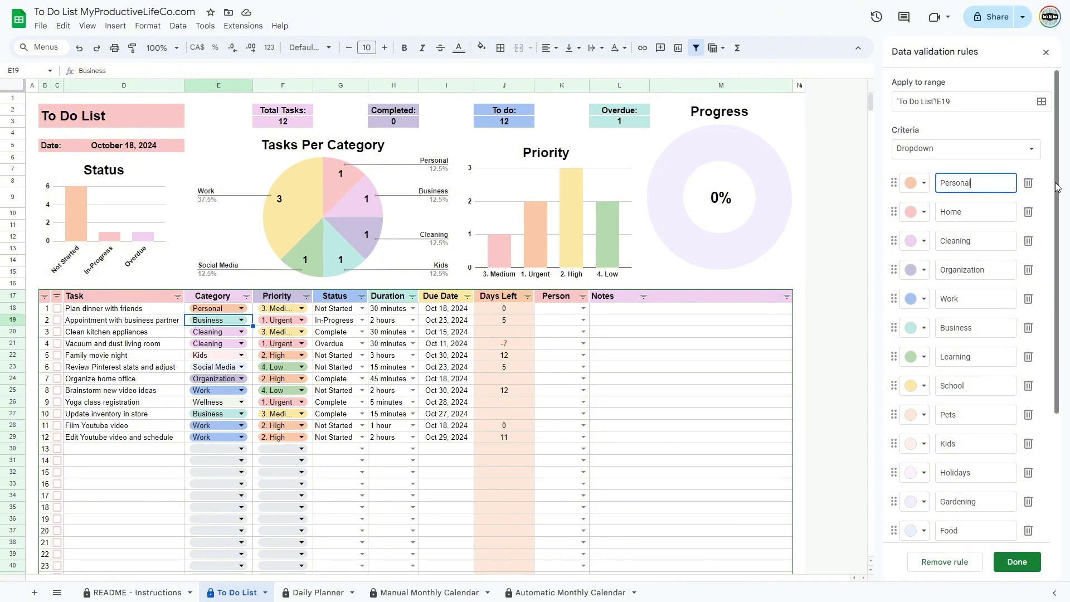
{"action": "left_click", "coordinate": [924, 184]}
{"action": "left_click", "coordinate": [937, 242]}
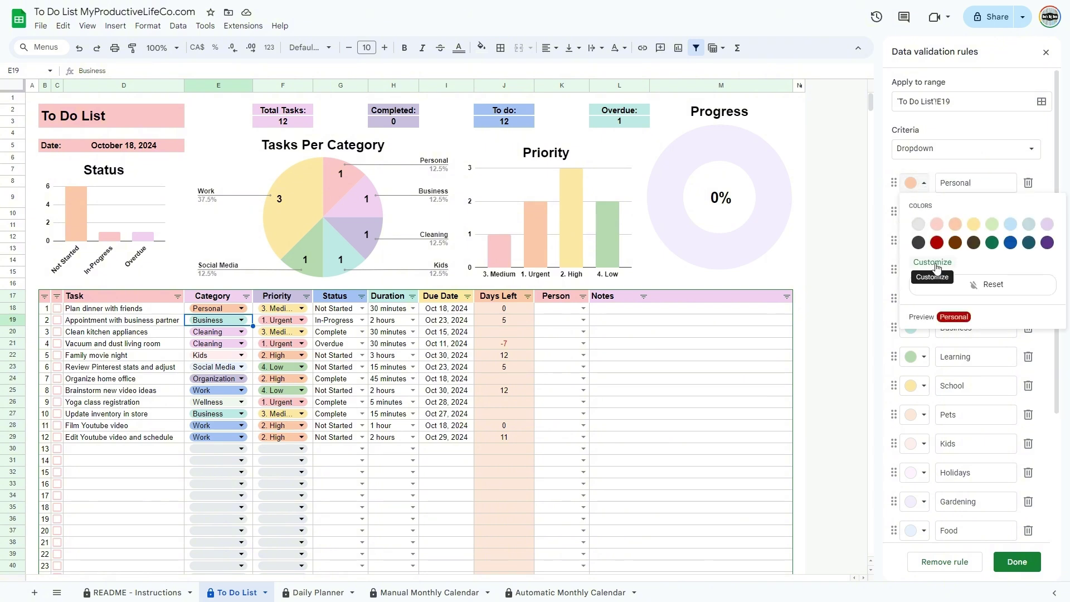
{"action": "left_click_drag", "start_coordinate": [1054, 166], "coordinate": [1052, 291]}
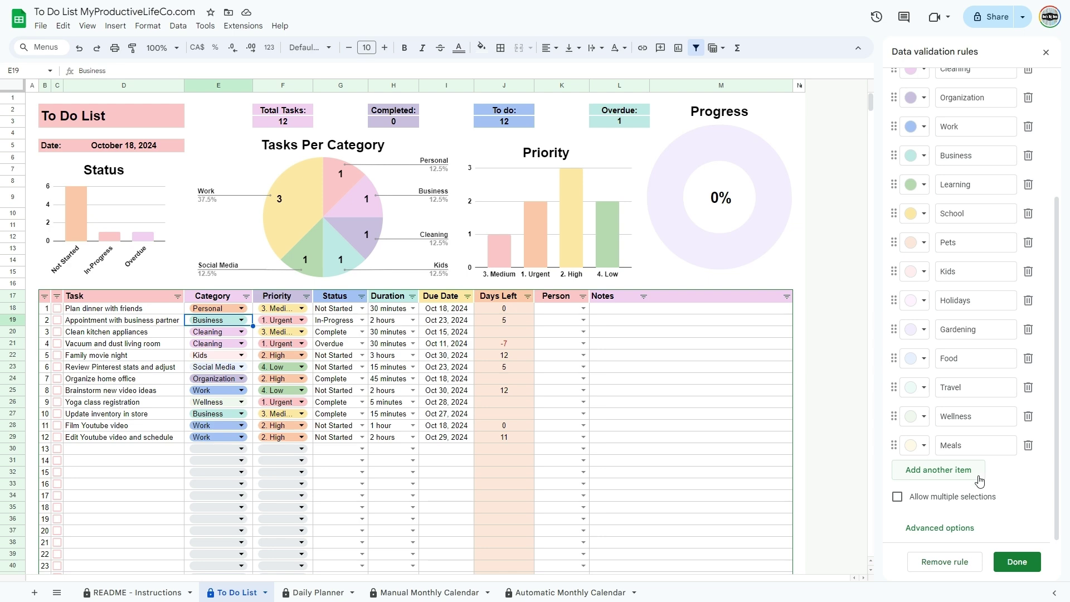
{"action": "left_click", "coordinate": [1008, 564]}
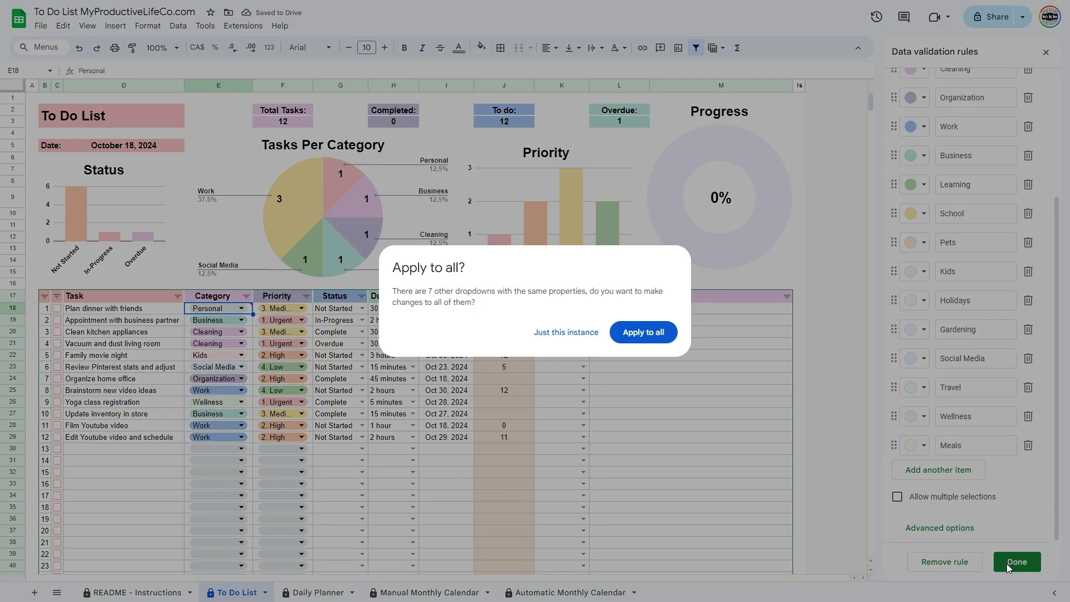
{"action": "left_click", "coordinate": [643, 335]}
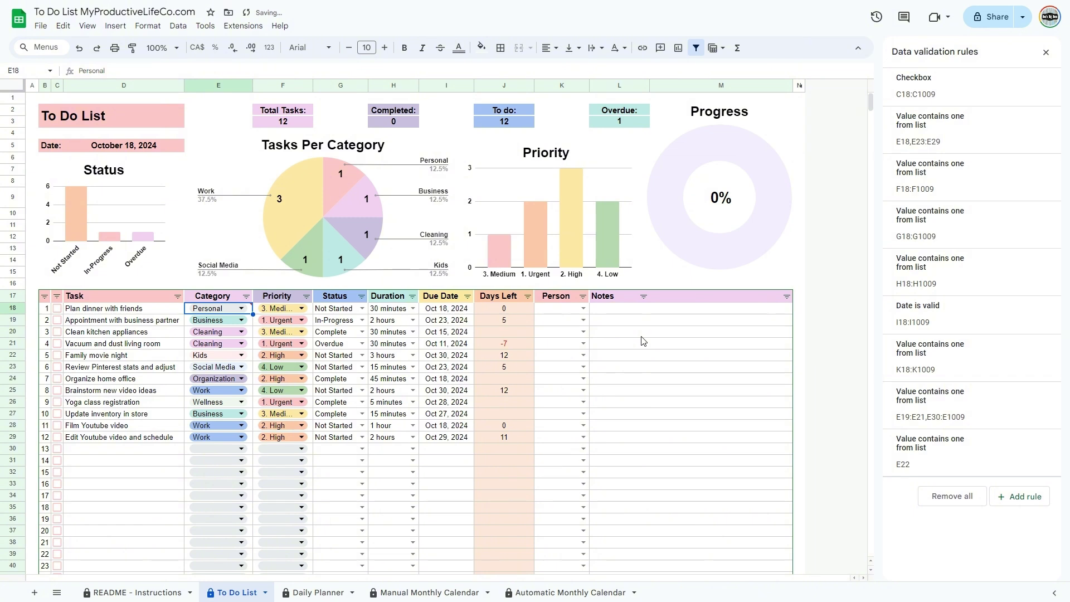
{"action": "left_click", "coordinate": [692, 448]}
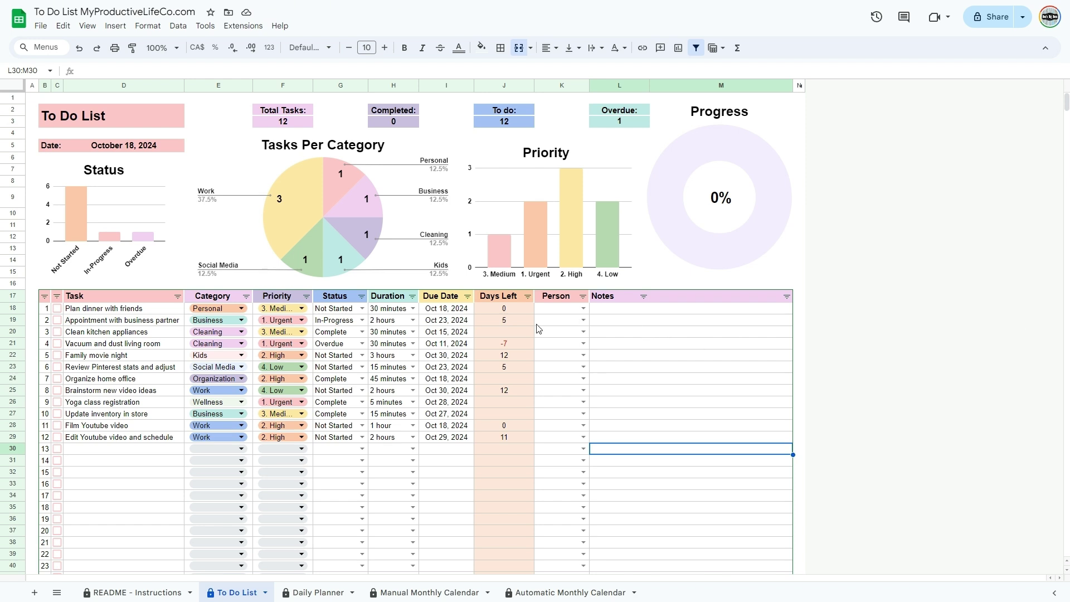
- Sort the tasks by Due Date earliest first, confirming past the protected-table warning
{"action": "left_click", "coordinate": [467, 298]}
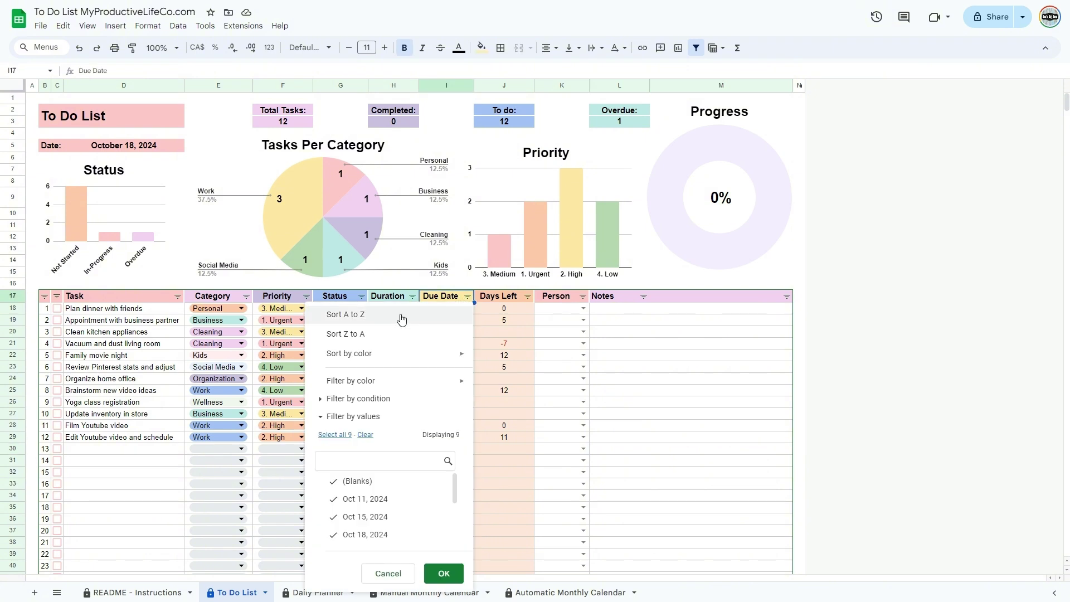
{"action": "left_click", "coordinate": [352, 316]}
{"action": "left_click", "coordinate": [434, 327]}
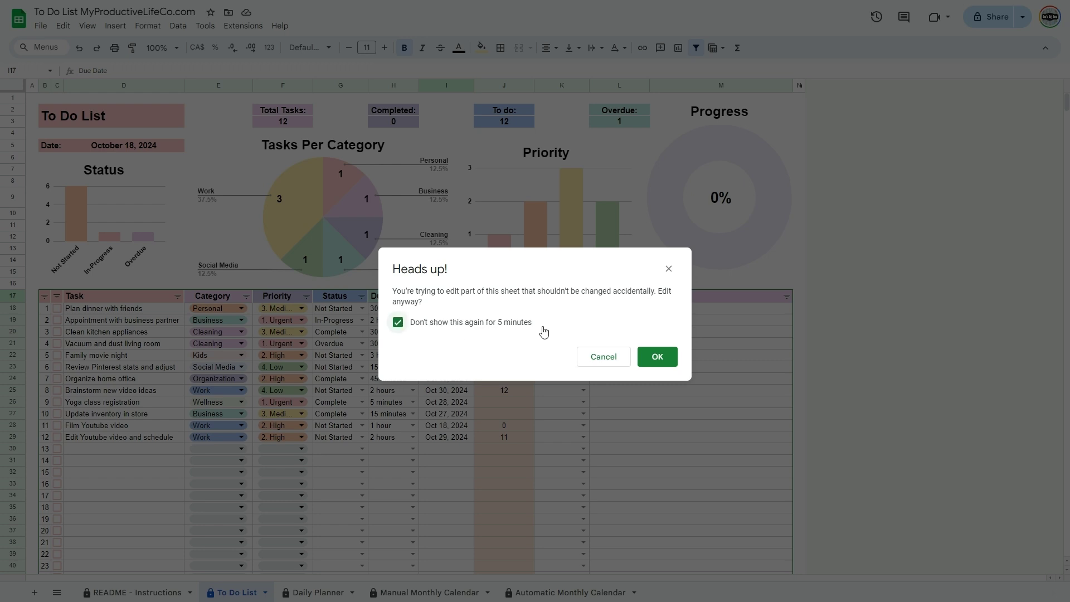
{"action": "left_click", "coordinate": [656, 361]}
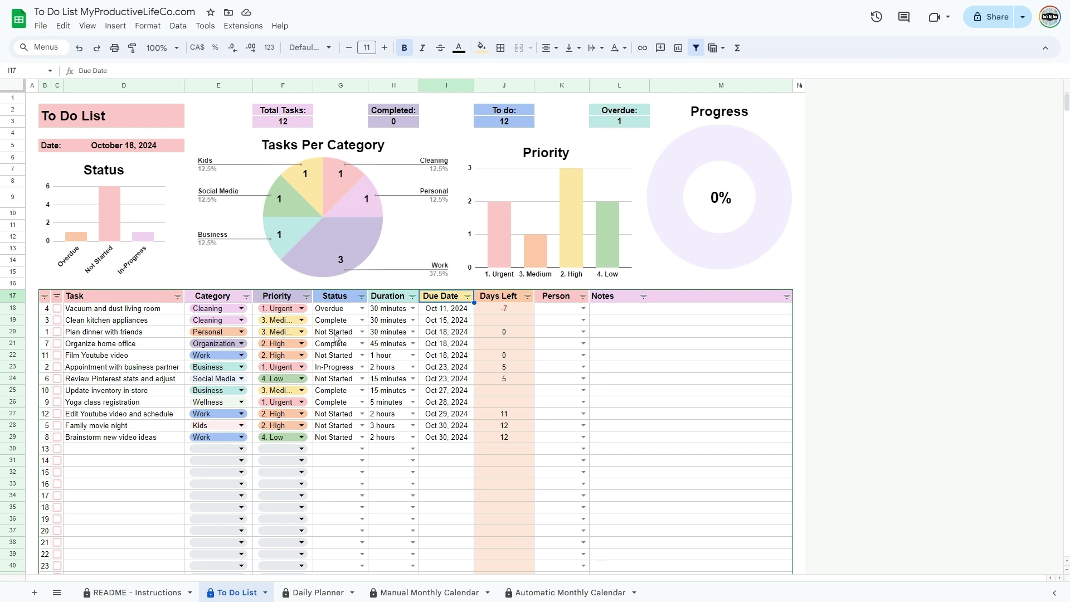
{"action": "left_click", "coordinate": [361, 296]}
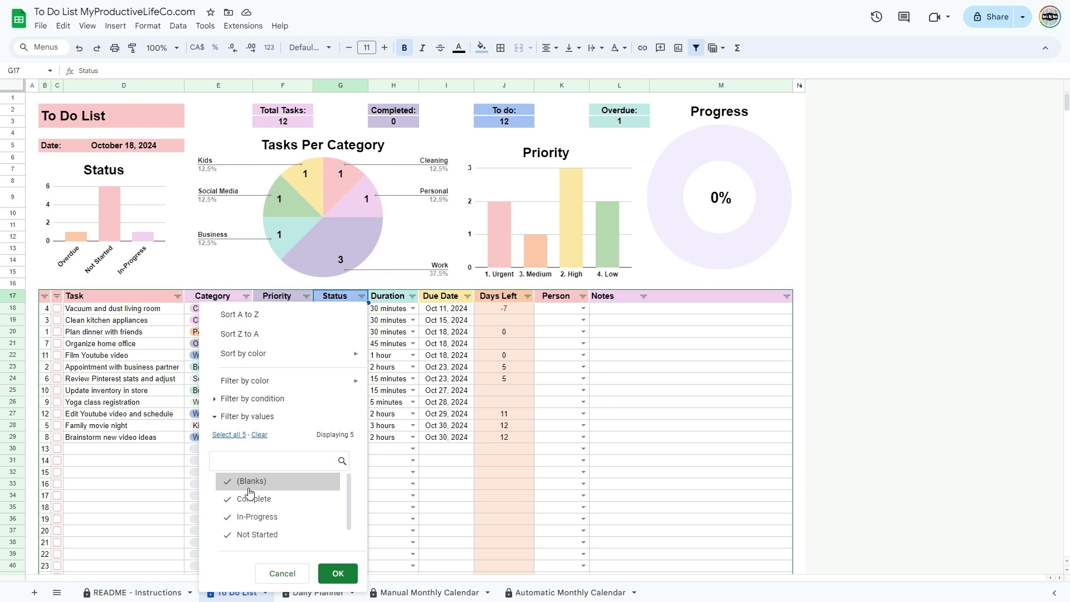
{"action": "left_click", "coordinate": [223, 501]}
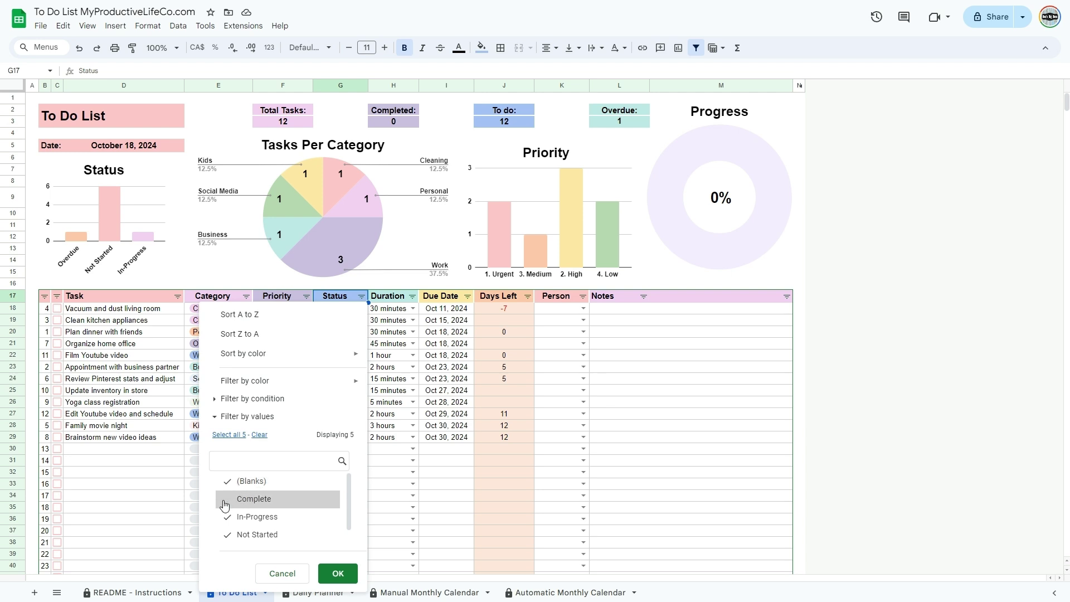
{"action": "left_click", "coordinate": [337, 574]}
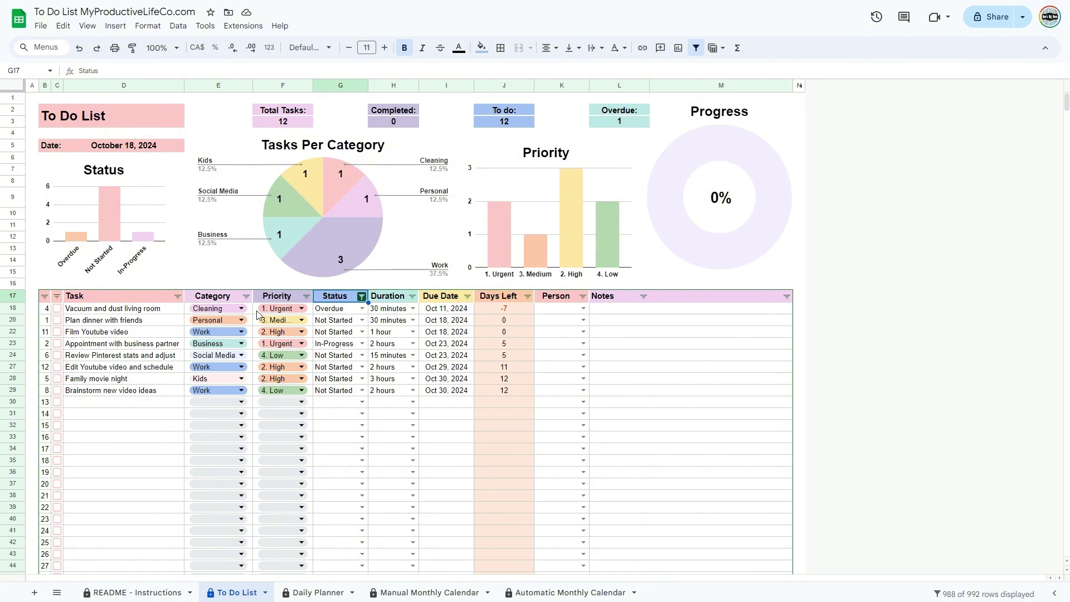
{"action": "key", "text": "ctrl+z"}
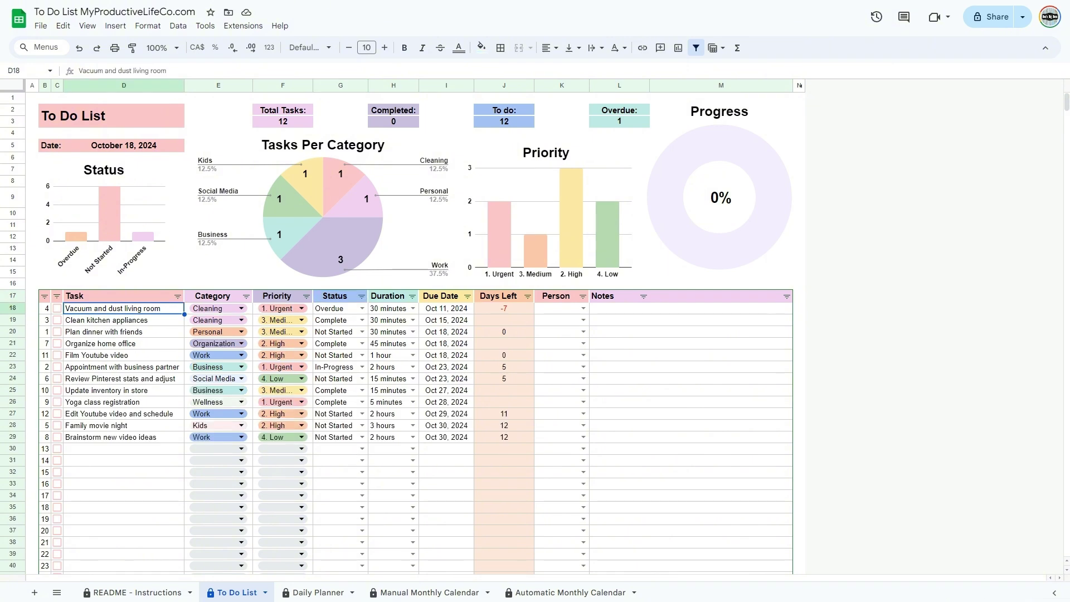
- Filter the Category column to Cleaning tasks only, then undo it to show all twelve
{"action": "left_click", "coordinate": [246, 297]}
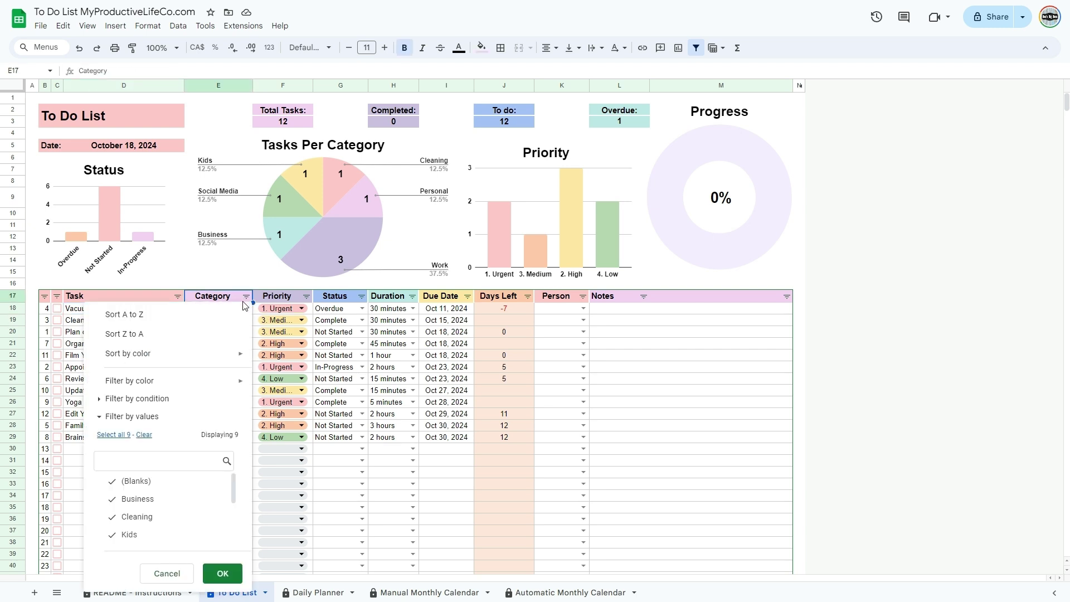
{"action": "left_click", "coordinate": [136, 482]}
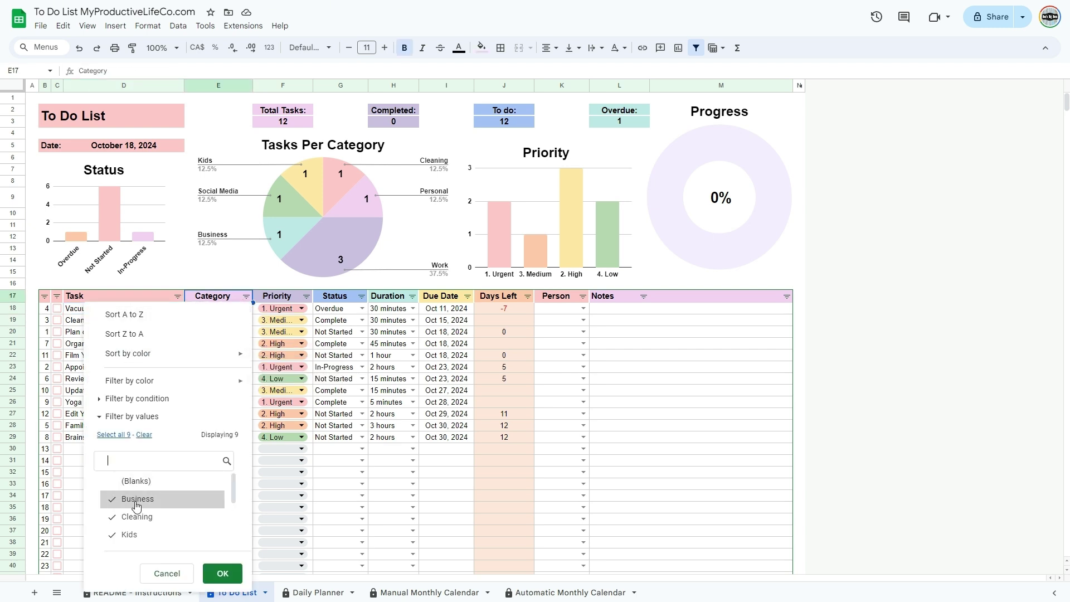
{"action": "left_click_drag", "start_coordinate": [235, 490], "coordinate": [232, 507]}
{"action": "left_click", "coordinate": [137, 511]}
{"action": "left_click", "coordinate": [144, 529]}
{"action": "scroll", "coordinate": [146, 526], "scroll_direction": "down", "scroll_amount": 2}
{"action": "left_click", "coordinate": [146, 518]}
{"action": "left_click", "coordinate": [137, 537]}
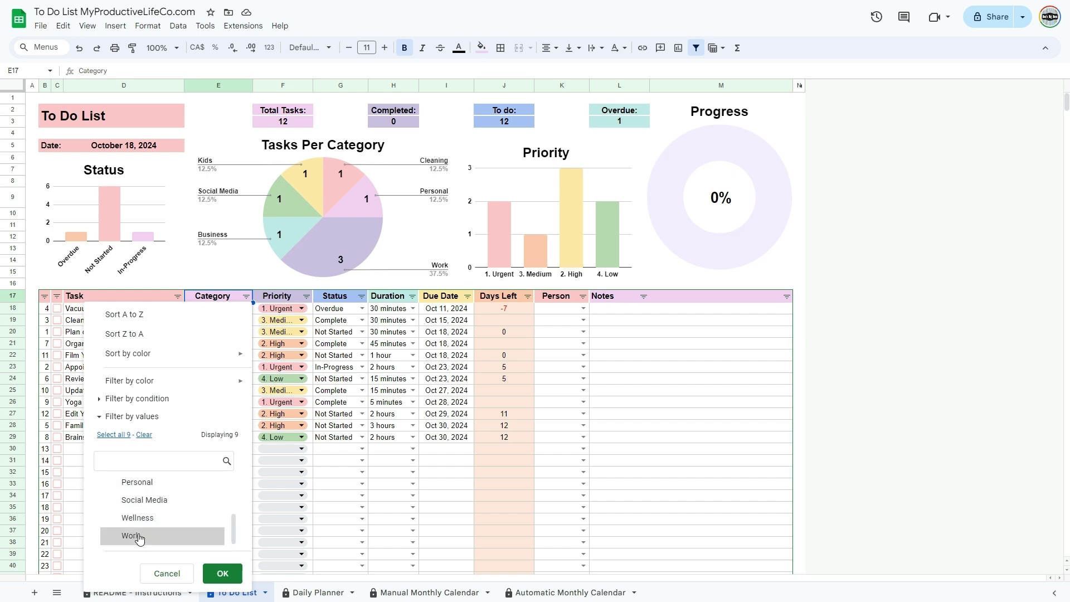
{"action": "left_click", "coordinate": [222, 573]}
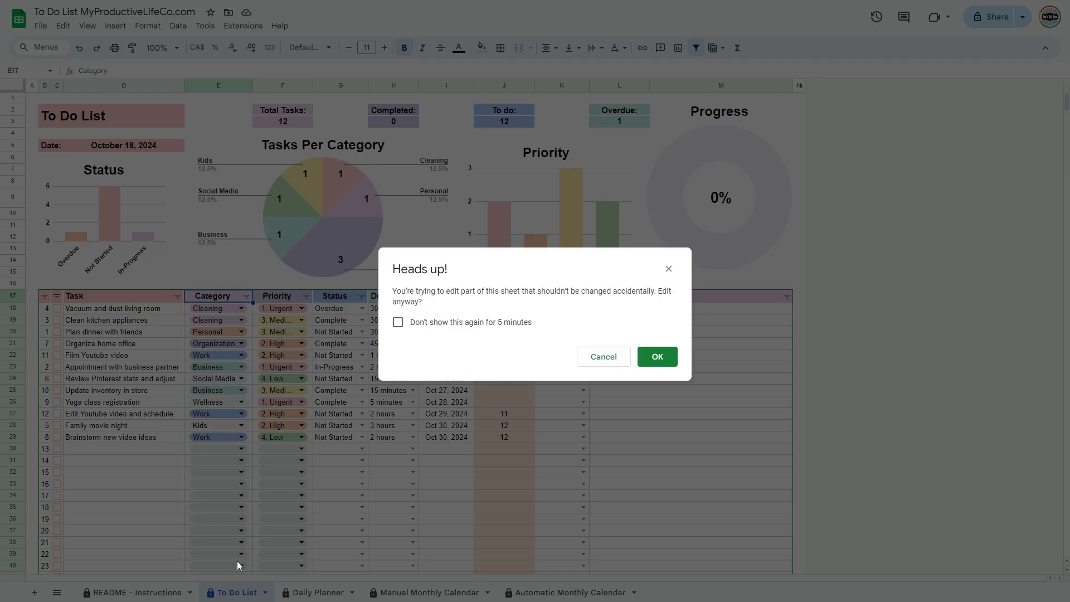
{"action": "left_click", "coordinate": [671, 357]}
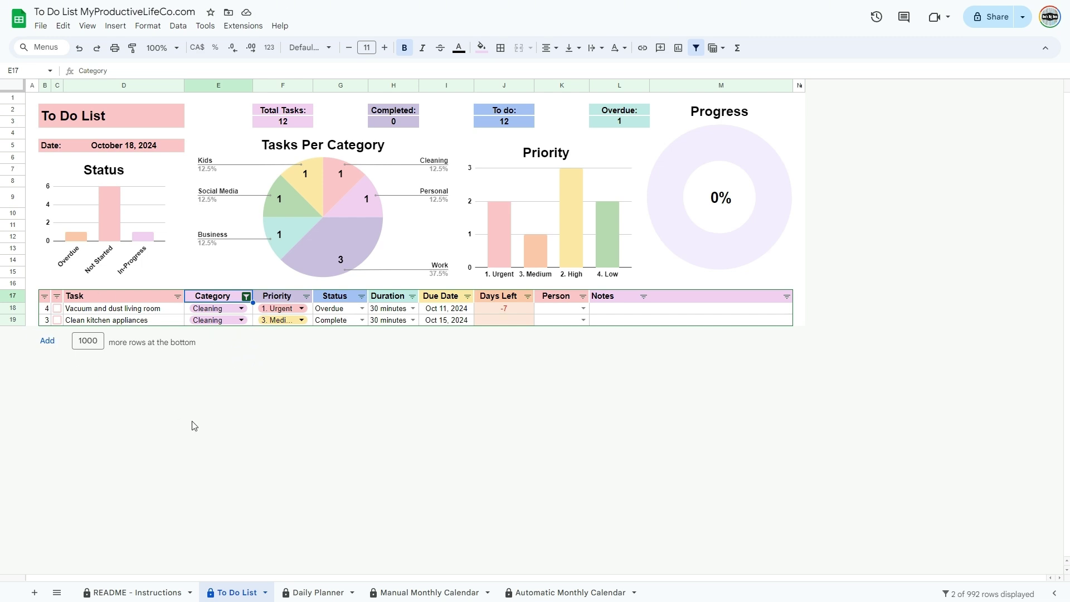
{"action": "key", "text": "ctrl+z"}
{"action": "key", "text": "ctrl+z"}
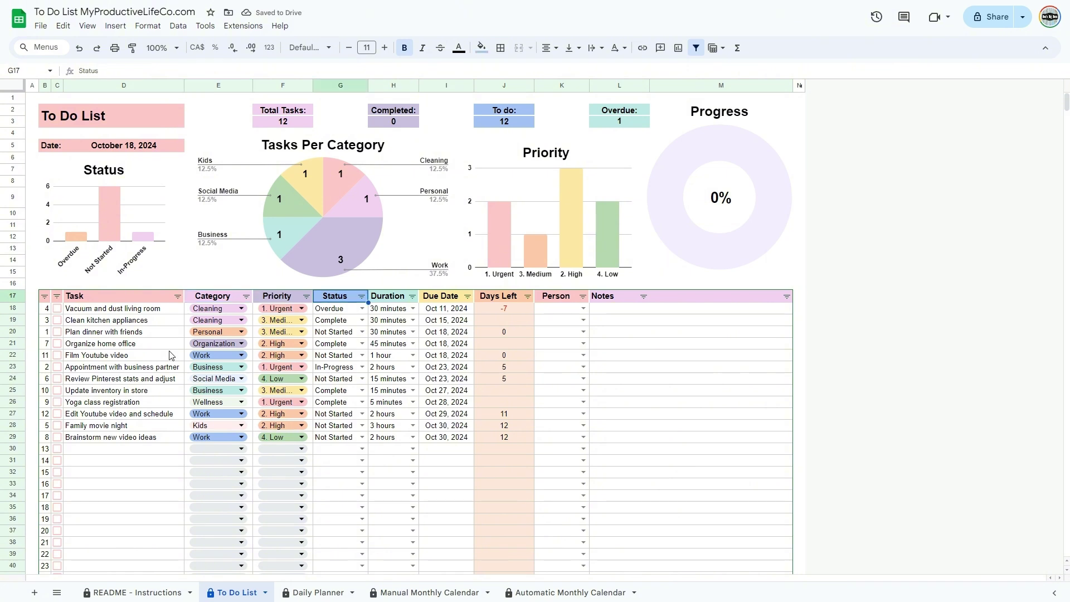
- Tick off Vacuum, Clean kitchen, Organize home office, Update inventory and Yoga class tasks
{"action": "left_click", "coordinate": [58, 309]}
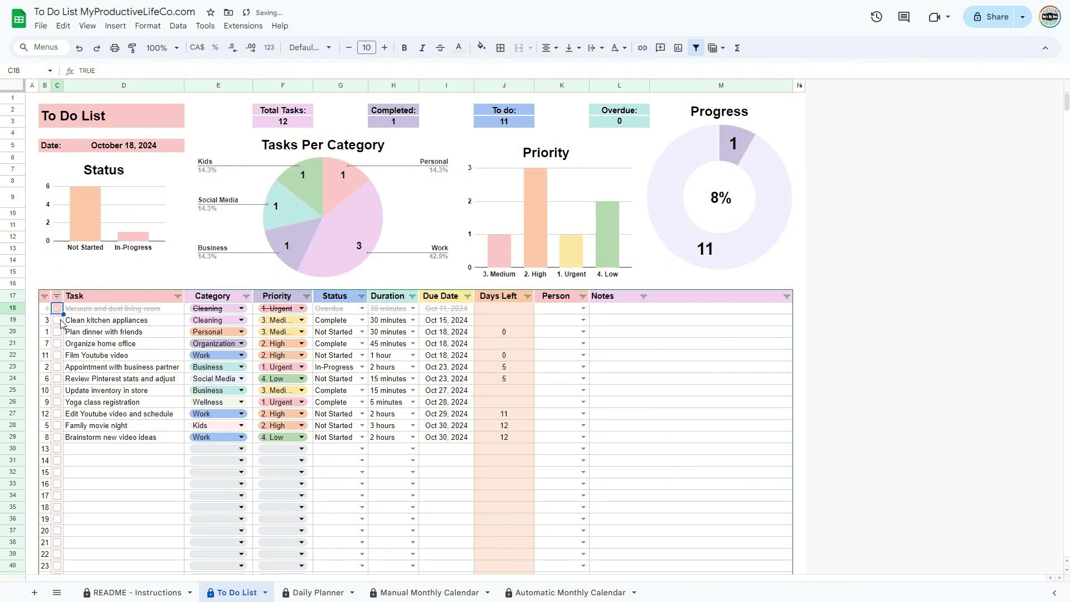
{"action": "left_click", "coordinate": [58, 321]}
{"action": "left_click", "coordinate": [57, 344]}
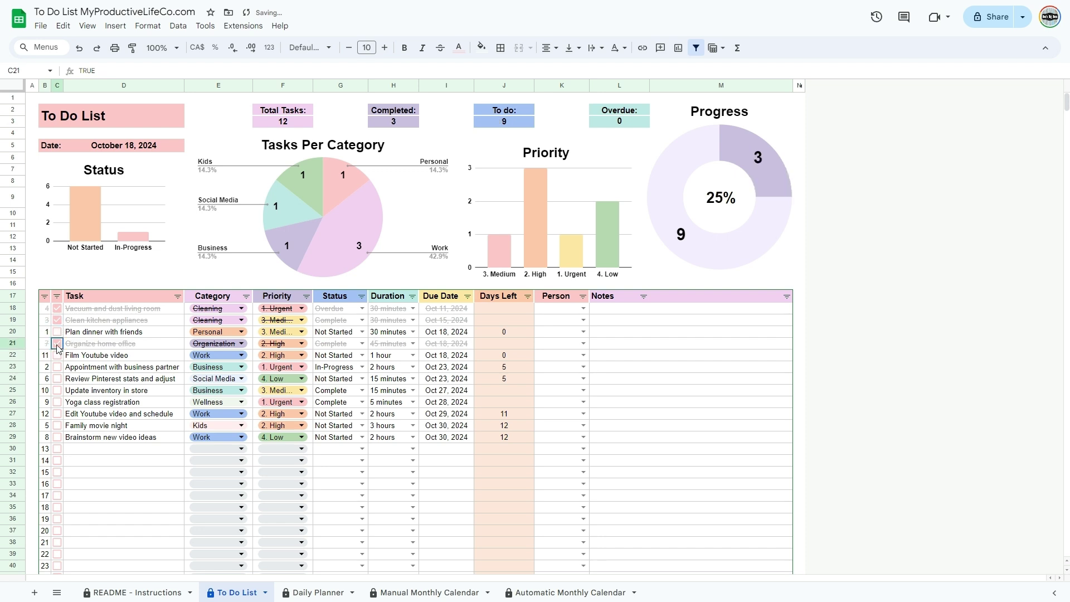
{"action": "left_click", "coordinate": [58, 390]}
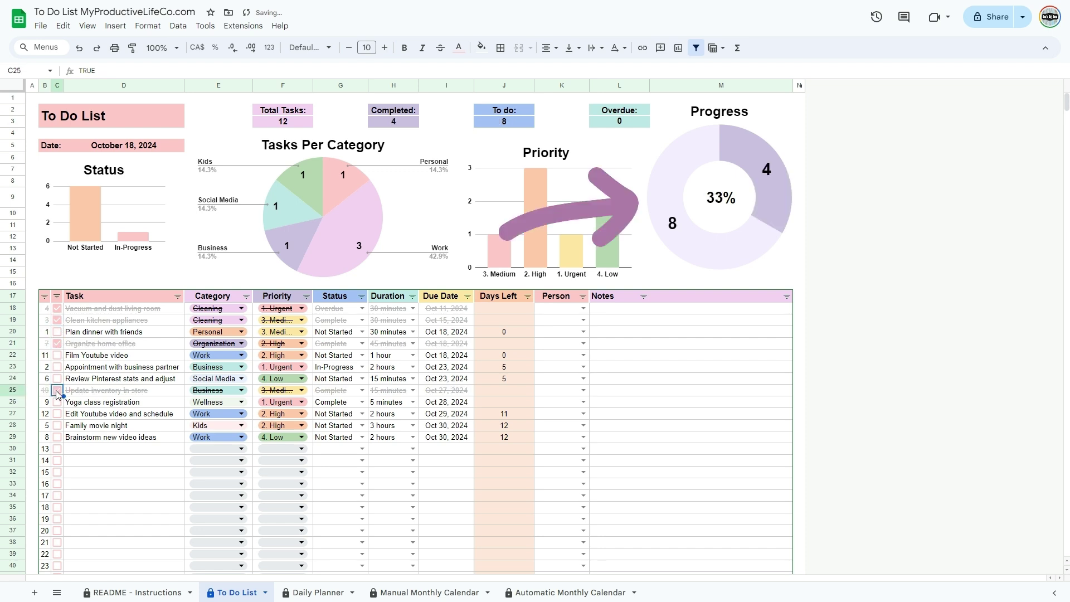
{"action": "left_click", "coordinate": [57, 402]}
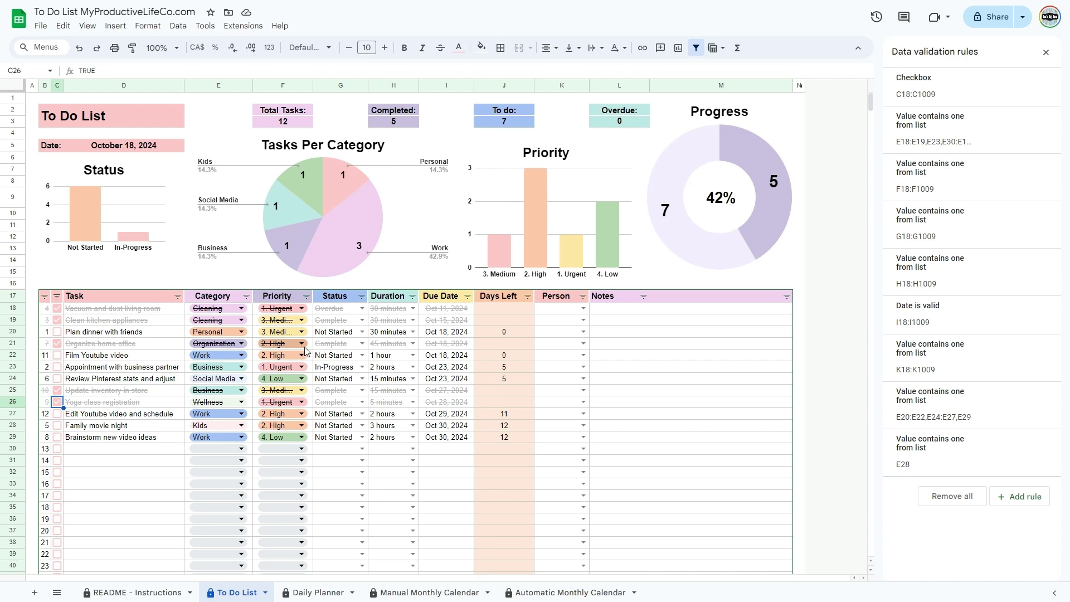
- Sort the tasks by Priority from 1. Urgent to 4. Low, then show the Daily Planner sheet
{"action": "left_click", "coordinate": [306, 297]}
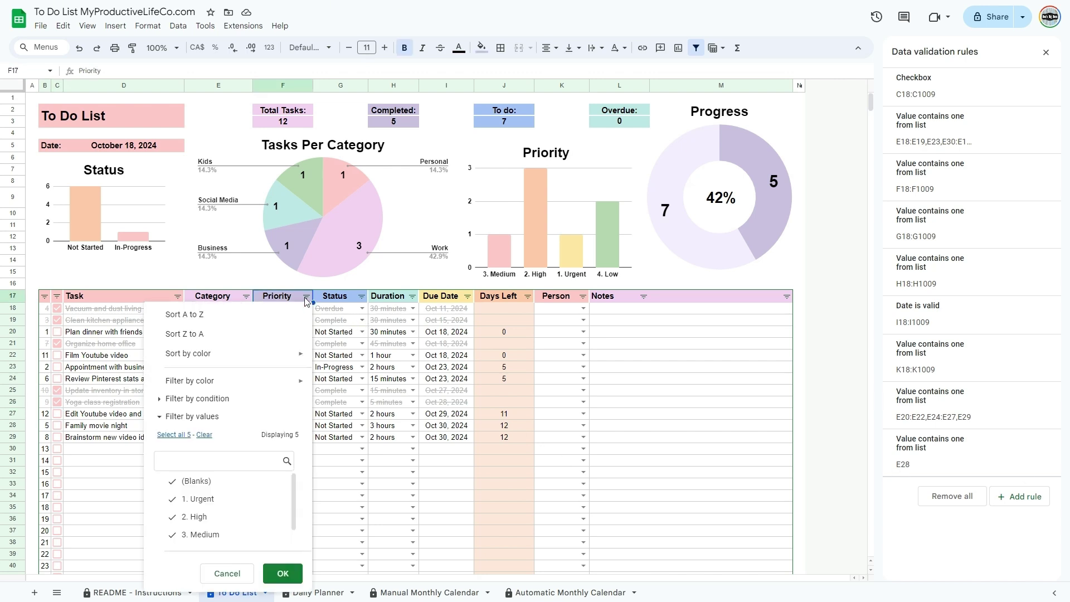
{"action": "left_click", "coordinate": [246, 318]}
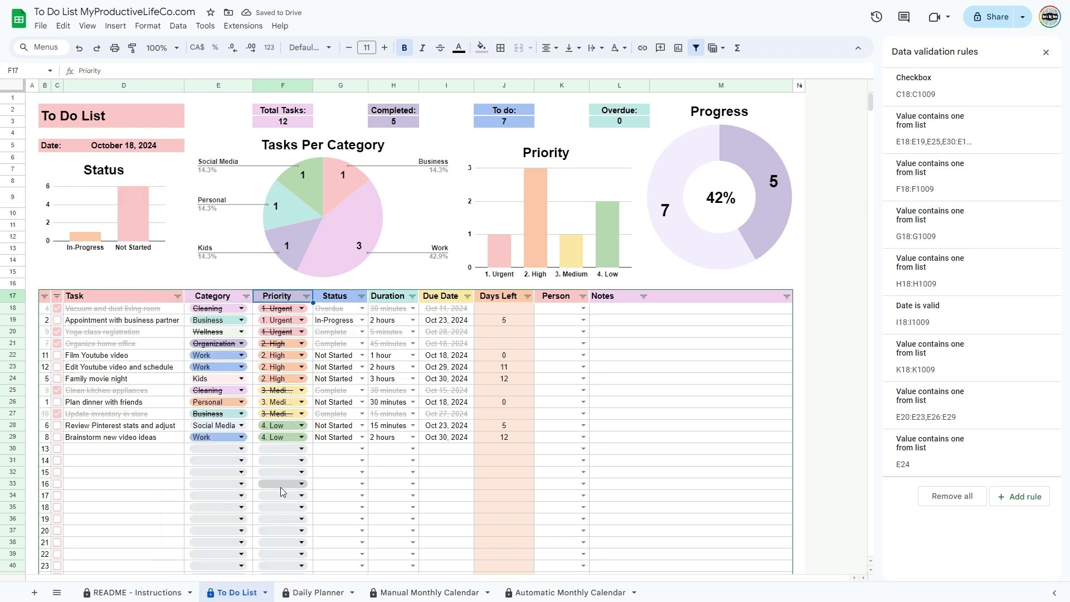
{"action": "left_click", "coordinate": [315, 594]}
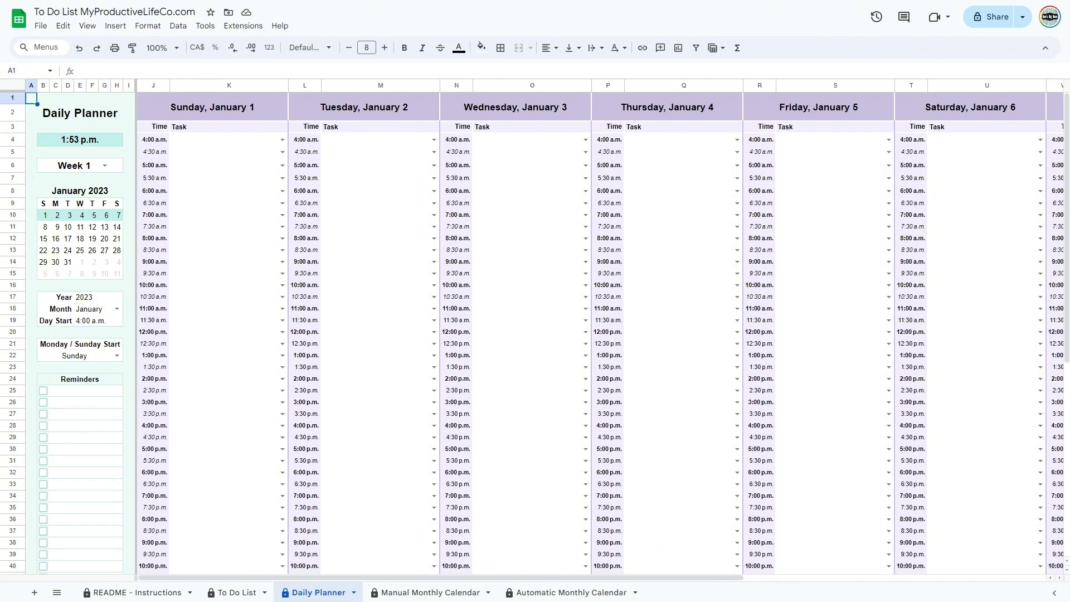
- Set the Daily Planner to year 2024, month October, with days starting at 6:00 a.m
{"action": "left_click", "coordinate": [90, 298]}
{"action": "type", "text": "2024"}
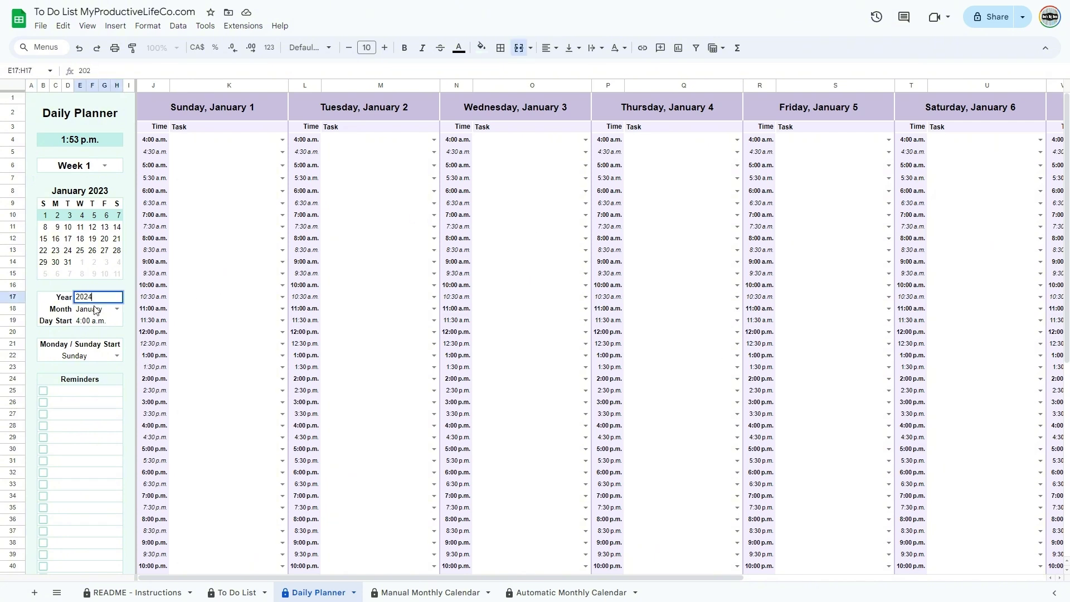
{"action": "left_click", "coordinate": [96, 309]}
{"action": "left_click", "coordinate": [118, 309]}
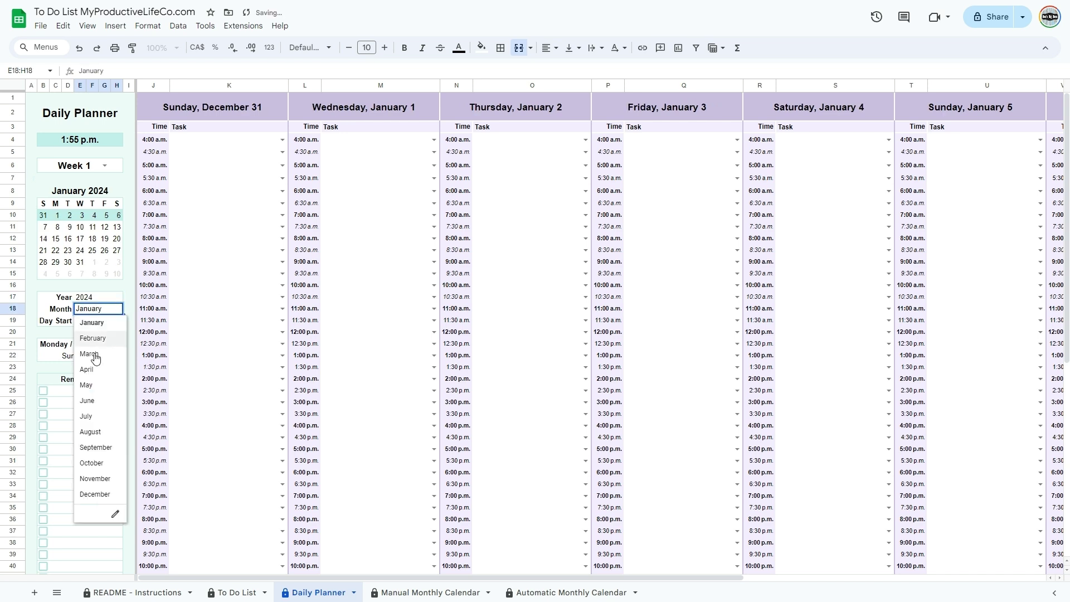
{"action": "left_click", "coordinate": [88, 463]}
{"action": "double_click", "coordinate": [83, 321]}
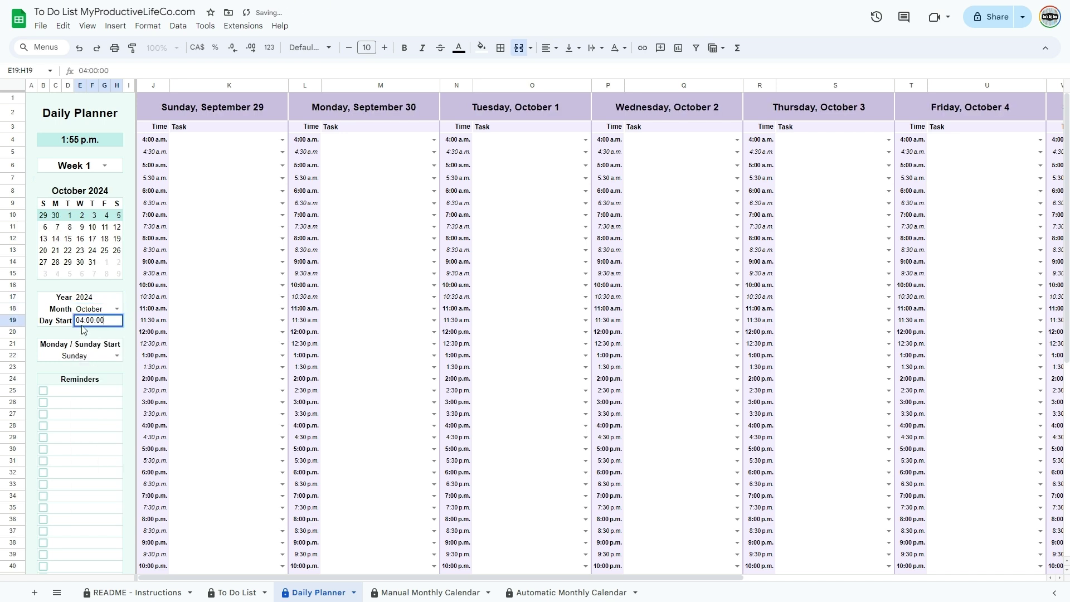
{"action": "key", "text": "Return"}
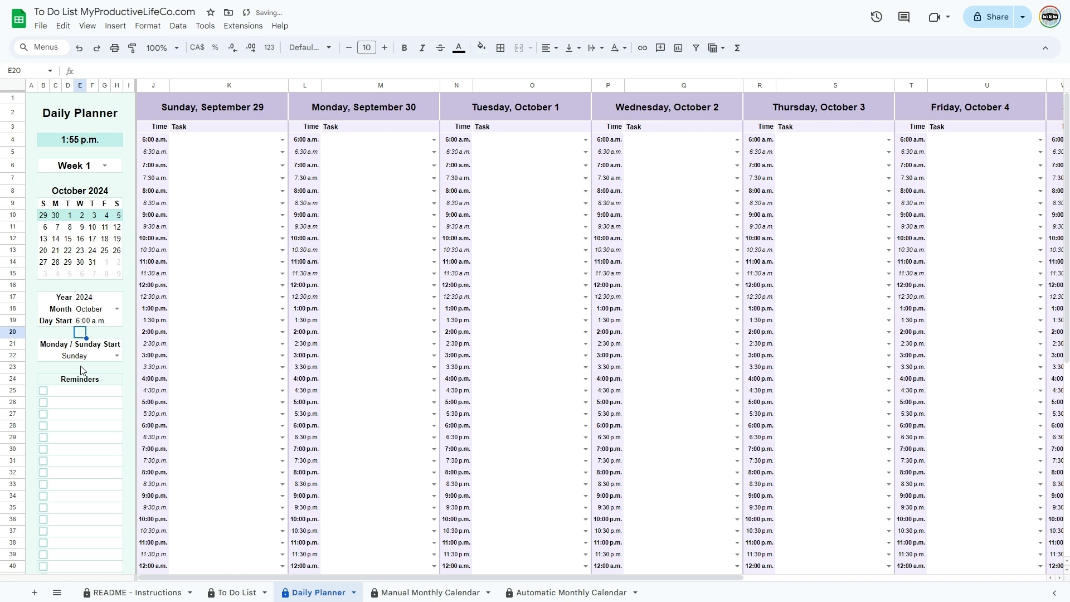
- Make weeks start on Monday and show Week 3 (October 14–19)
{"action": "left_click", "coordinate": [117, 356]}
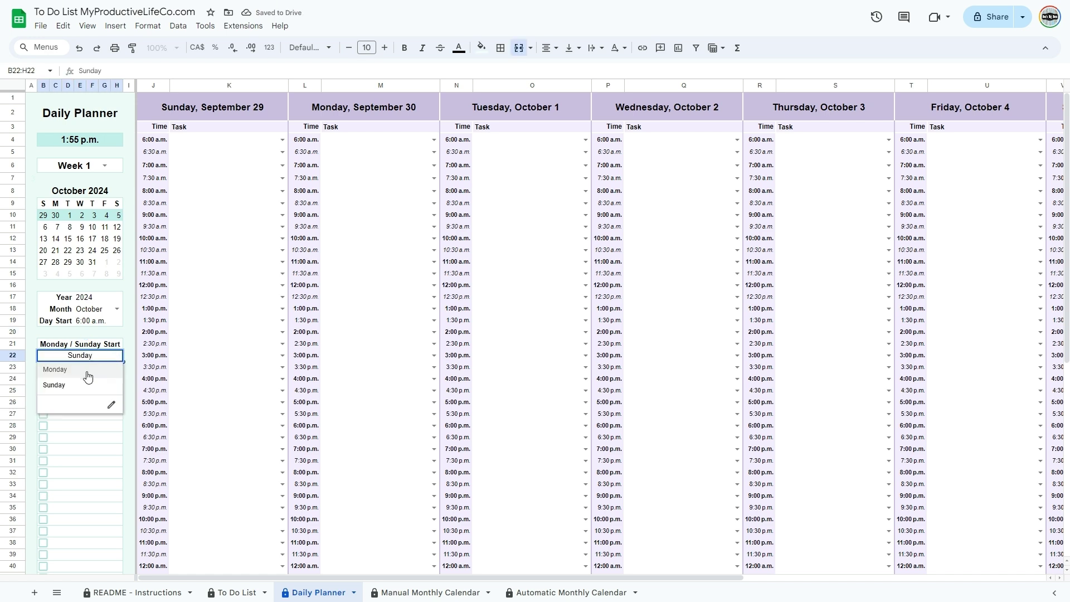
{"action": "left_click", "coordinate": [88, 371]}
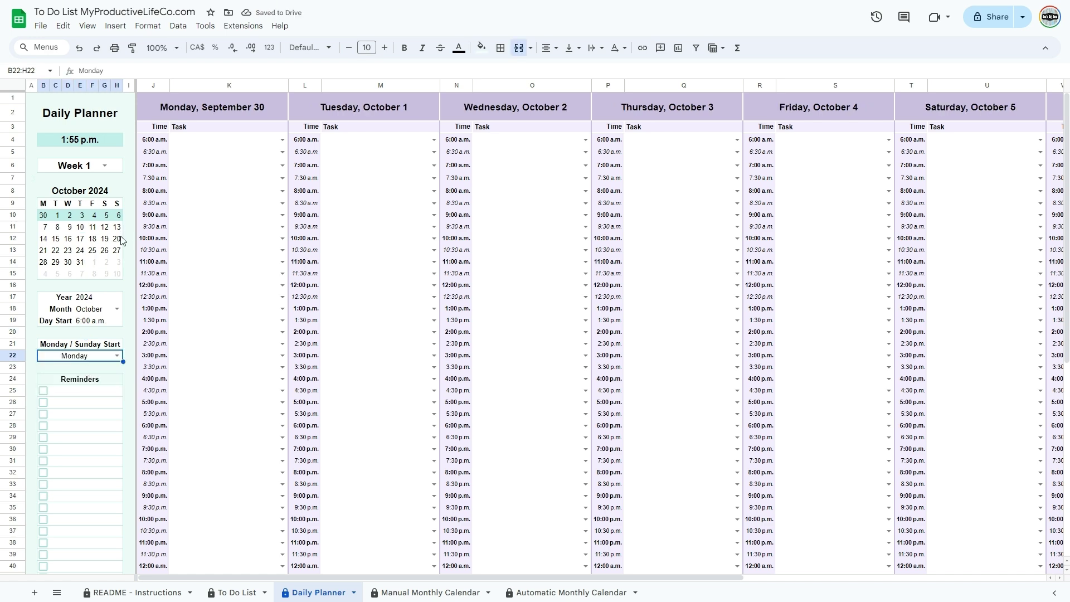
{"action": "left_click", "coordinate": [104, 165]}
{"action": "left_click", "coordinate": [90, 211]}
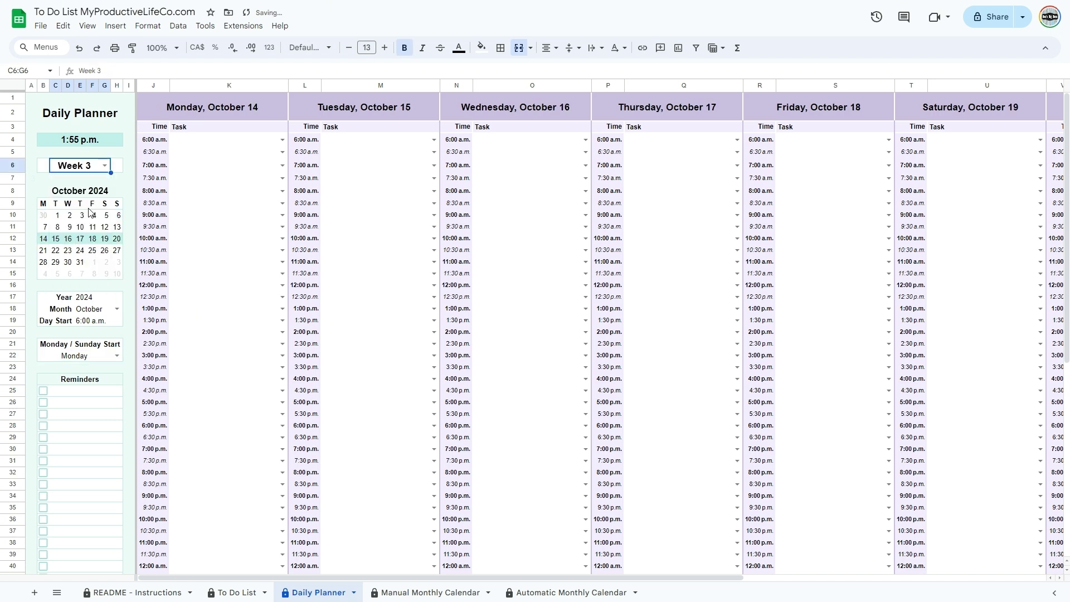
- Schedule Monday: Clean kitchen appliances 9:00, Vacuum and dust living room 9:30, Yoga class registration 11:00, Brainstorm new video ideas 1:00 p.m
{"action": "left_click", "coordinate": [185, 218]}
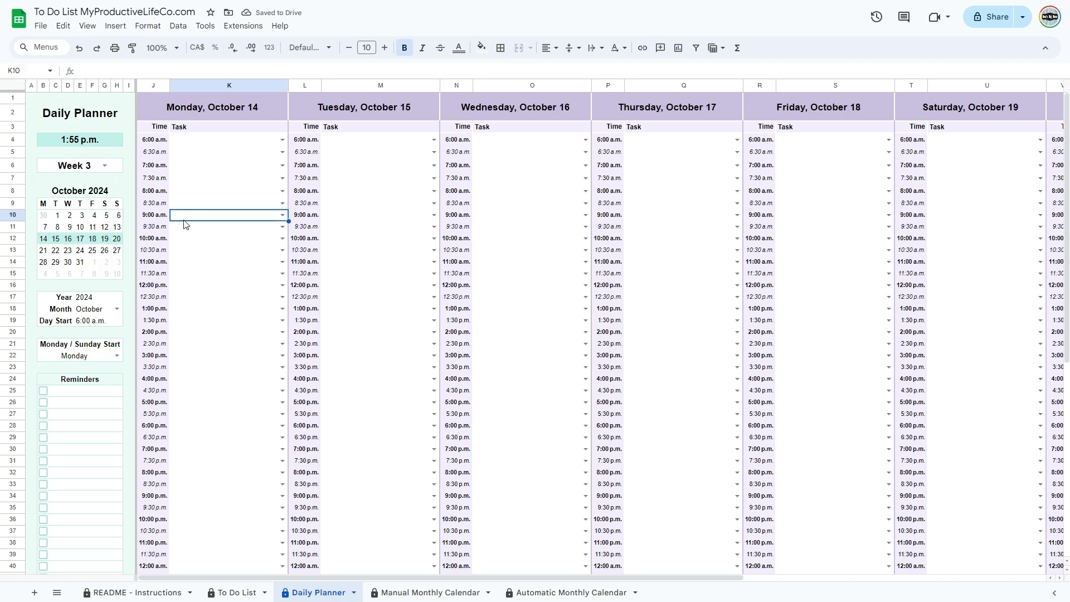
{"action": "type", "text": "clea"}
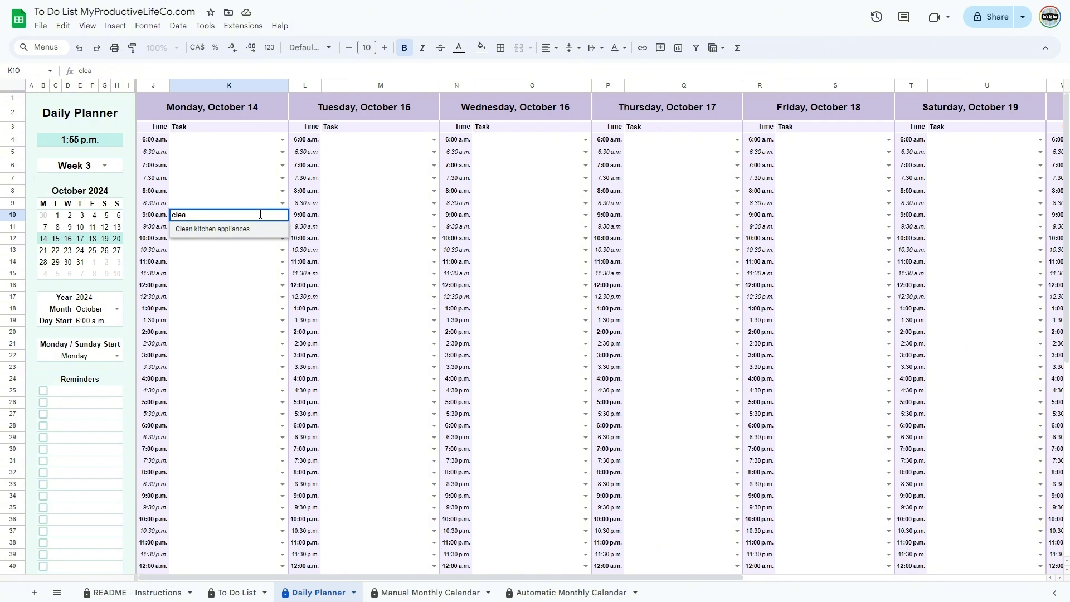
{"action": "left_click", "coordinate": [234, 229]}
{"action": "key", "text": "Return"}
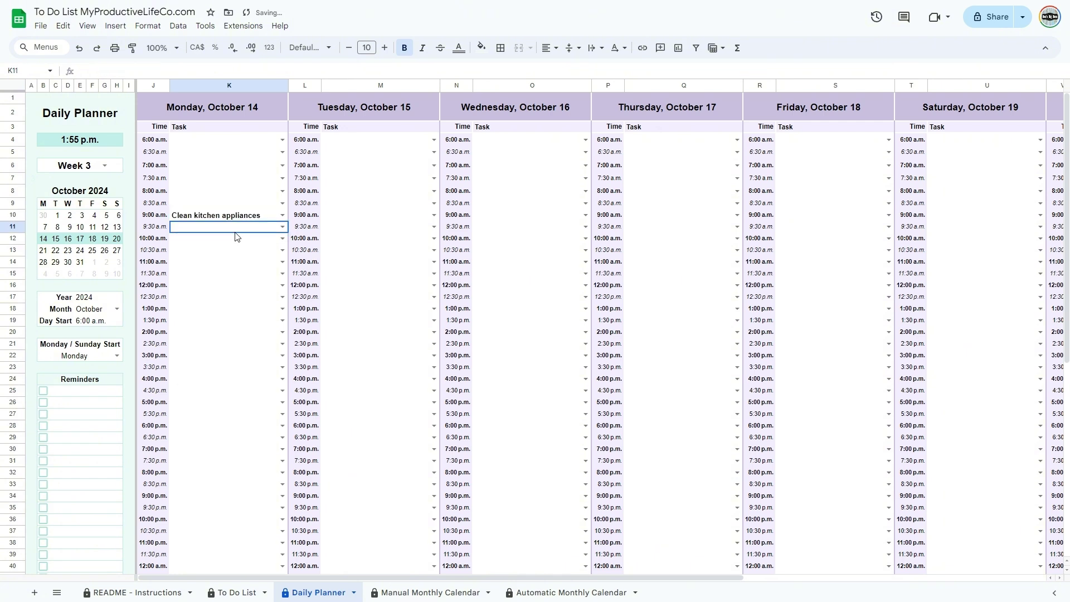
{"action": "left_click", "coordinate": [282, 228]}
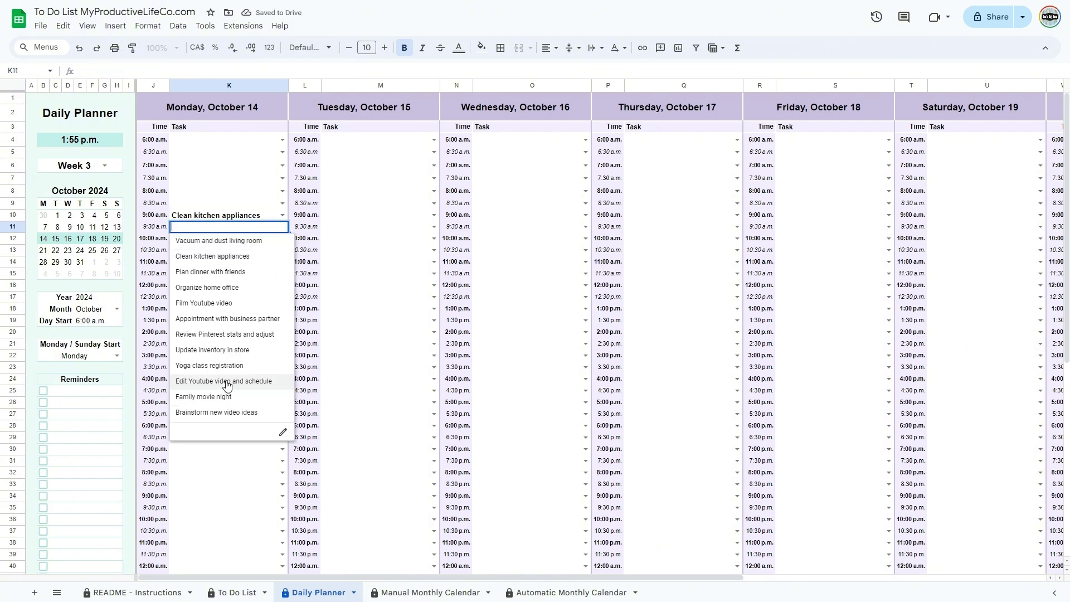
{"action": "left_click", "coordinate": [217, 245]}
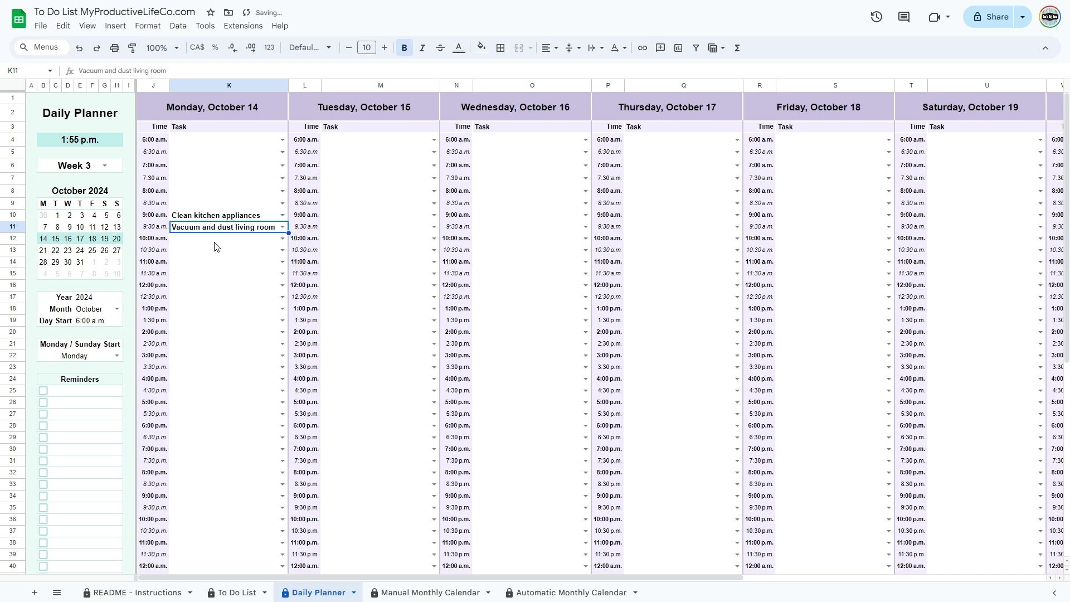
{"action": "left_click", "coordinate": [191, 263]}
{"action": "type", "text": "Yoga"}
{"action": "left_click", "coordinate": [200, 277]}
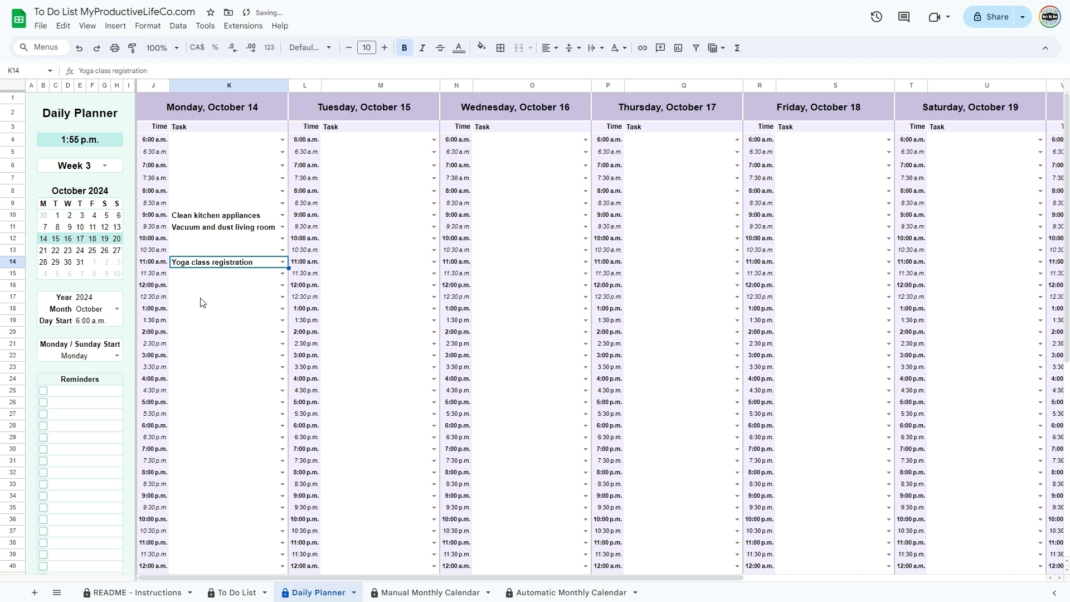
{"action": "left_click", "coordinate": [210, 311]}
{"action": "type", "text": "Bra"}
{"action": "left_click", "coordinate": [214, 322]}
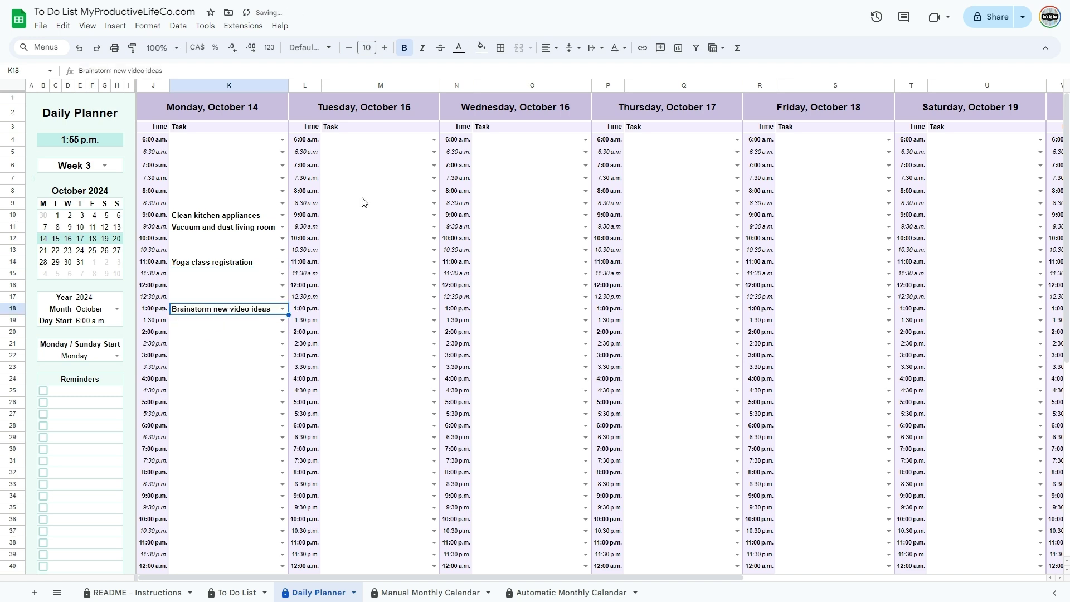
- Schedule Tuesday: Plan dinner with friends 8:00, Review Pinterest stats and adjust 10:00, Update inventory in store 10:30
{"action": "left_click", "coordinate": [336, 193]}
{"action": "type", "text": "Plan"}
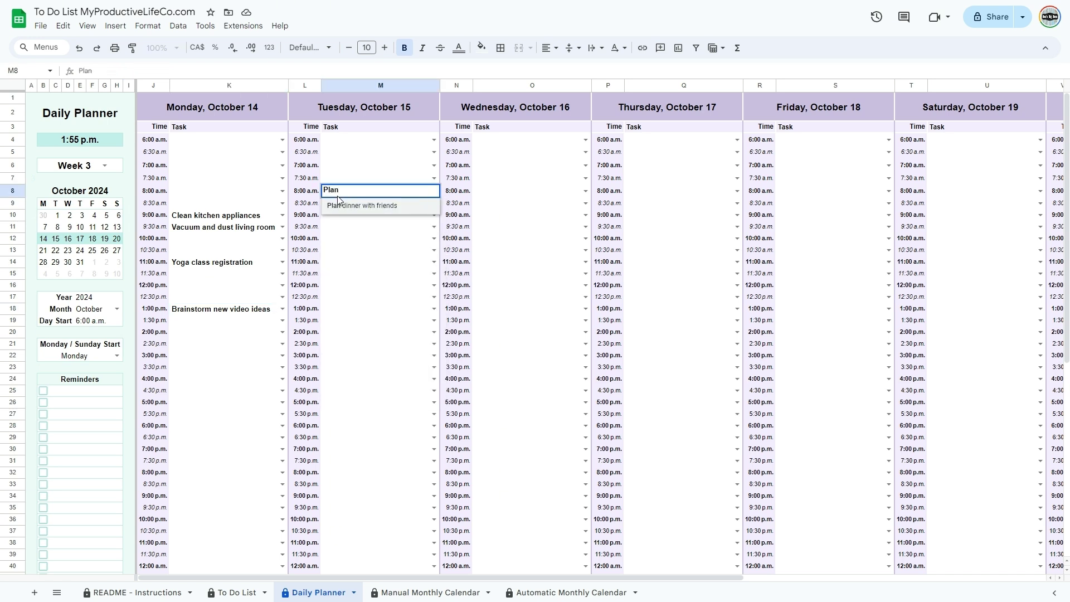
{"action": "left_click", "coordinate": [344, 206]}
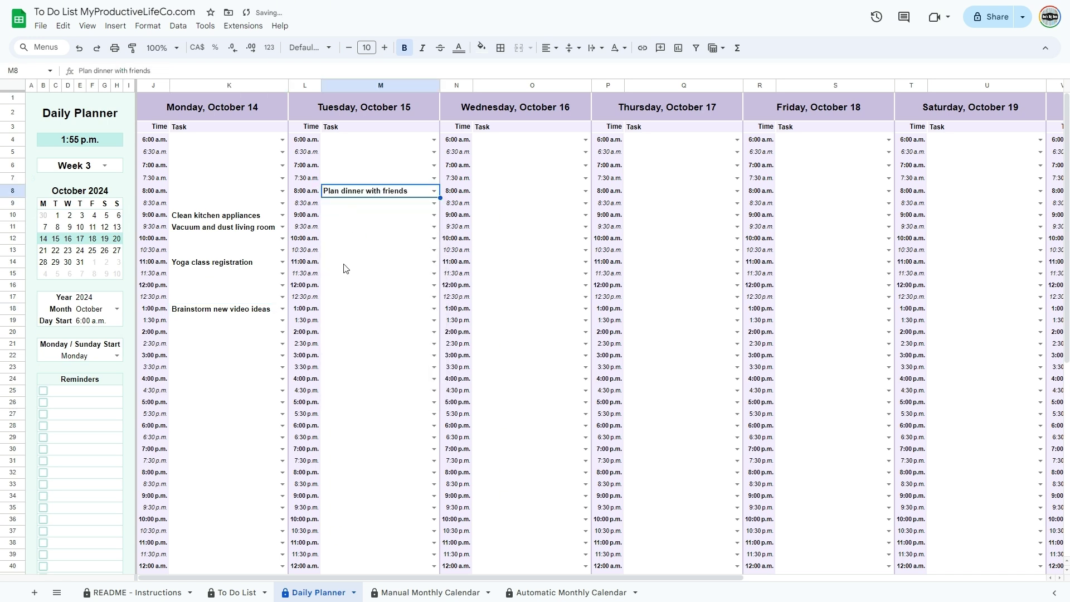
{"action": "left_click", "coordinate": [345, 239]}
{"action": "type", "text": "Revi"}
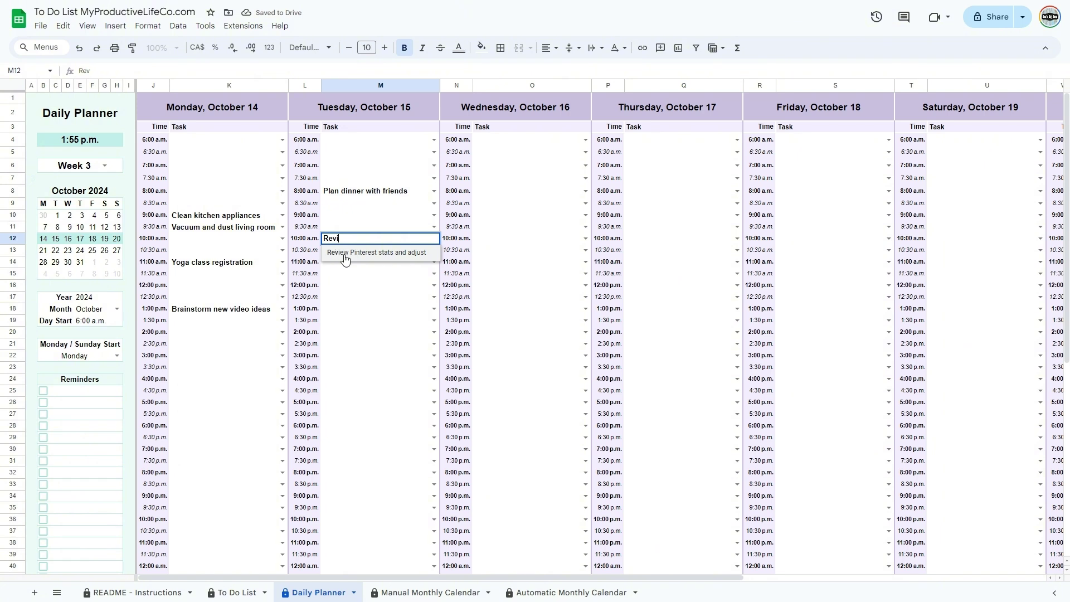
{"action": "left_click", "coordinate": [345, 253]}
{"action": "key", "text": "Down"}
{"action": "type", "text": "Update"}
{"action": "left_click", "coordinate": [352, 265]}
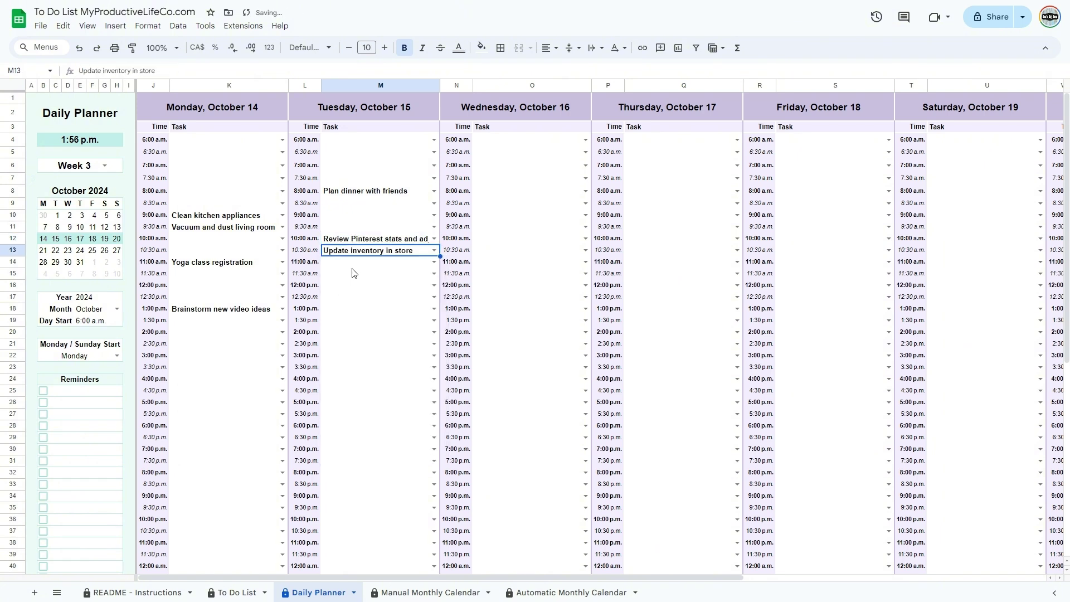
- Duplicate the Daily Planner sheet and rename the copy to 'Week 4'
{"action": "right_click", "coordinate": [313, 597]}
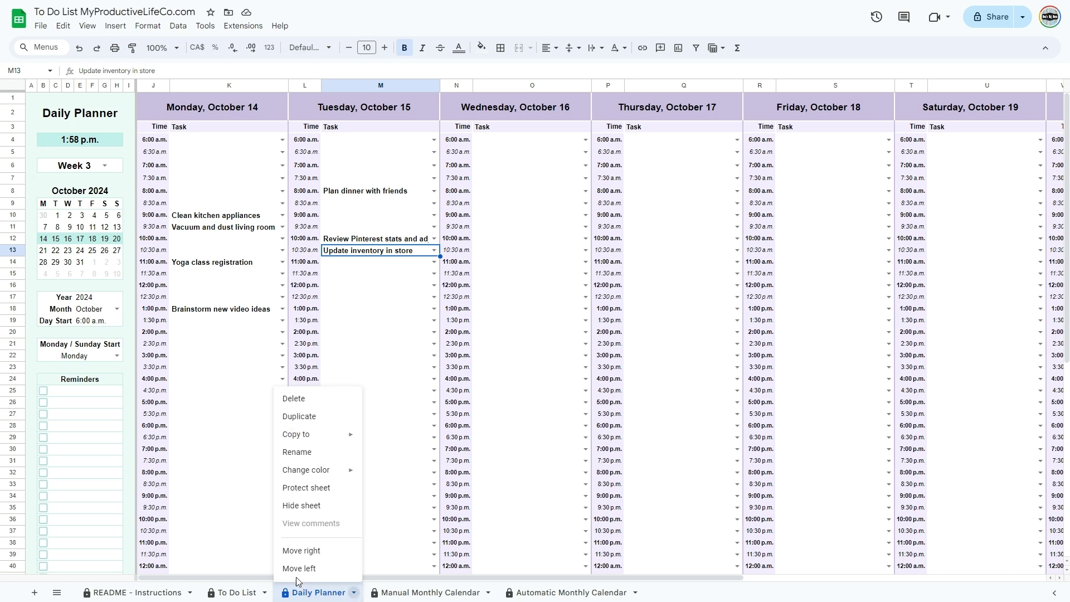
{"action": "left_click", "coordinate": [299, 422]}
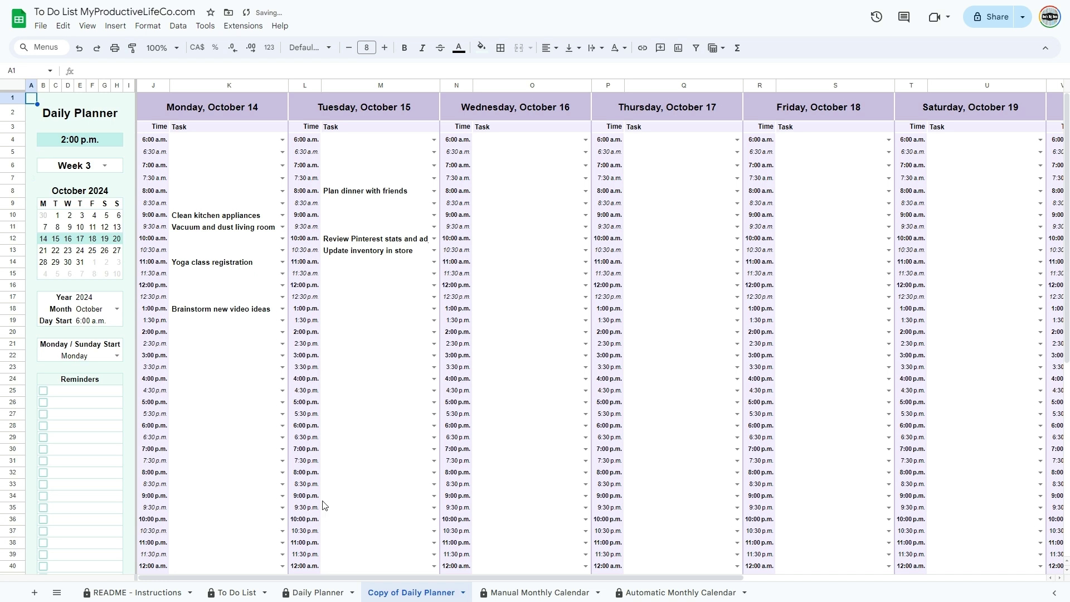
{"action": "right_click", "coordinate": [419, 595]}
{"action": "left_click", "coordinate": [384, 456]}
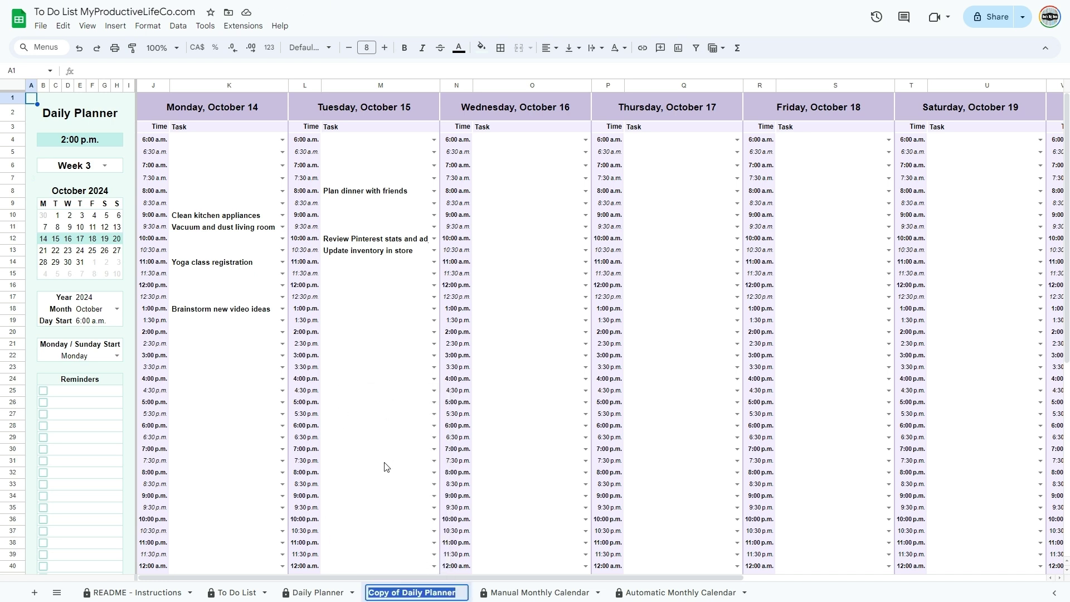
{"action": "type", "text": "Week 4"}
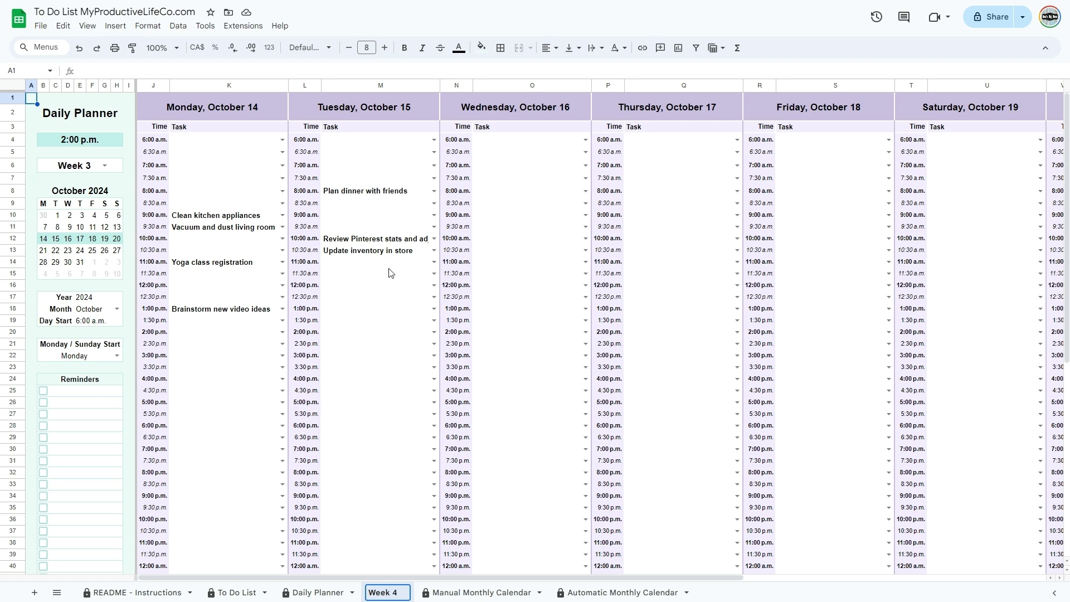
- Clear the Monday and Tuesday task slots on the Week 4 sheet
{"action": "left_click_drag", "start_coordinate": [393, 283], "coordinate": [358, 195]}
{"action": "key", "text": "Delete"}
{"action": "left_click_drag", "start_coordinate": [228, 344], "coordinate": [173, 208]}
{"action": "key", "text": "Delete"}
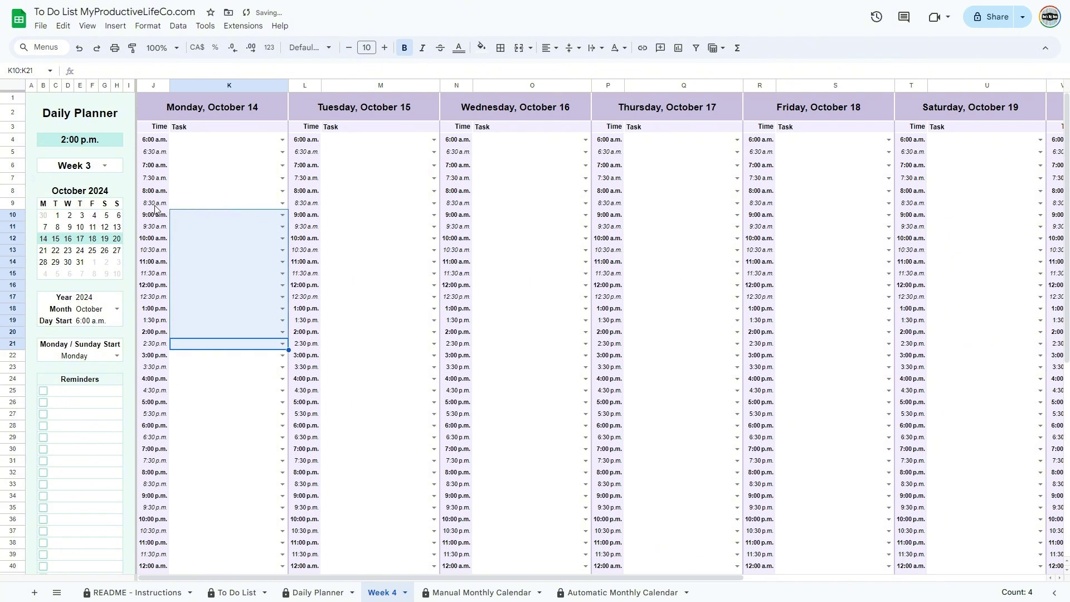
- On the Daily Planner, add reminders: Pick up dry cleaning, Drop off packages, refill prescriptions, Buy birthday gift, Water Plants
{"action": "key", "text": "ctrl+shift+Page_Up"}
{"action": "left_click", "coordinate": [63, 390]}
{"action": "type", "text": "Pick up dry cleaning"}
{"action": "key", "text": "Return"}
{"action": "type", "text": "Drop off packages"}
{"action": "key", "text": "Return"}
{"action": "type", "text": "refill prescriptions"}
{"action": "key", "text": "Return"}
{"action": "type", "text": "Buy bvirt"}
{"action": "key", "text": "BackSpace"}
{"action": "key", "text": "BackSpace"}
{"action": "key", "text": "BackSpace"}
{"action": "key", "text": "BackSpace"}
{"action": "type", "text": "irthday gift"}
{"action": "key", "text": "Return"}
{"action": "type", "text": "Water Plantrs"}
{"action": "key", "text": "BackSpace"}
{"action": "key", "text": "BackSpace"}
{"action": "type", "text": "s"}
- Tick off the Pick up dry cleaning, Drop off packages and Buy birthday gift reminders
{"action": "left_click", "coordinate": [43, 391]}
{"action": "left_click", "coordinate": [43, 403]}
{"action": "left_click", "coordinate": [44, 425]}
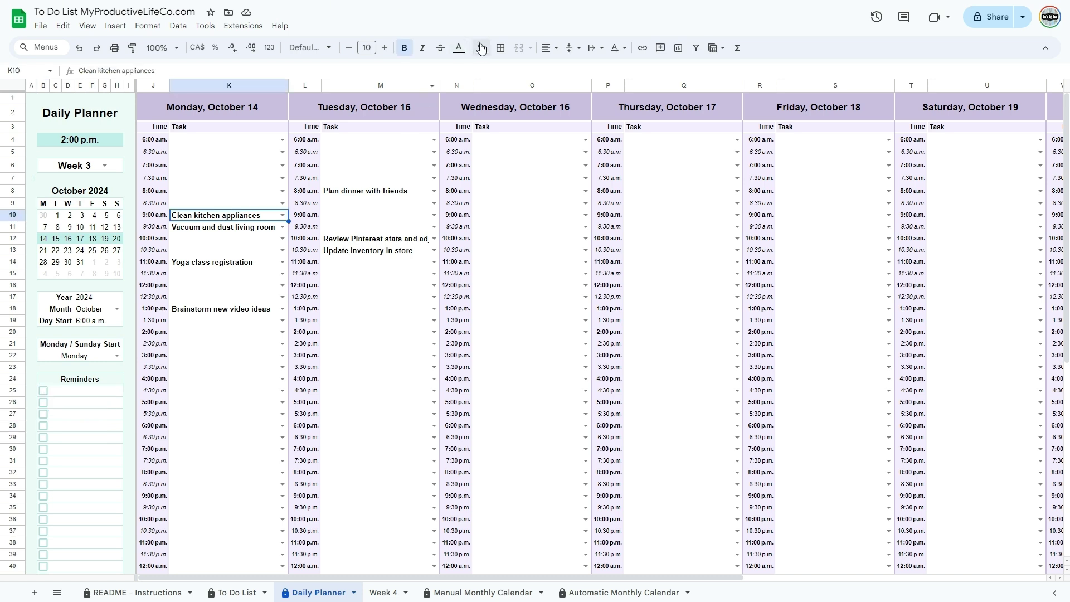
- Fill the Clean kitchen appliances slot pink and the vacuuming slots light pink
{"action": "left_click", "coordinate": [481, 47]}
{"action": "left_click", "coordinate": [511, 200]}
{"action": "left_click_drag", "start_coordinate": [239, 228], "coordinate": [211, 282]}
{"action": "left_click", "coordinate": [483, 49]}
{"action": "left_click", "coordinate": [522, 199]}
- Fill the Yoga class registration slots lavender and the Brainstorm new video ideas slots light teal
{"action": "left_click", "coordinate": [481, 48]}
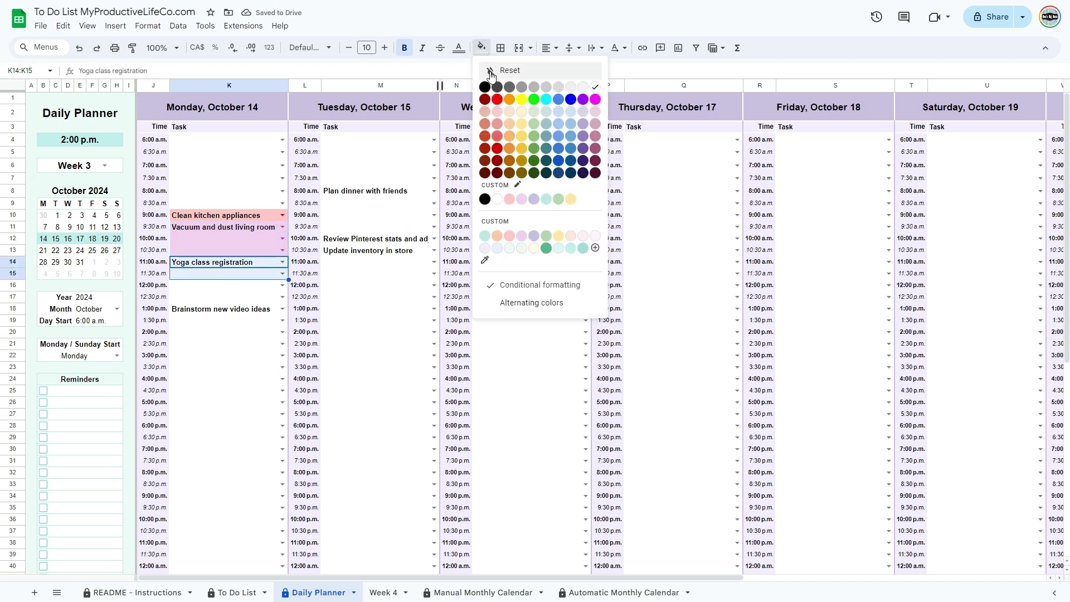
{"action": "left_click", "coordinate": [534, 204]}
{"action": "left_click", "coordinate": [178, 288]}
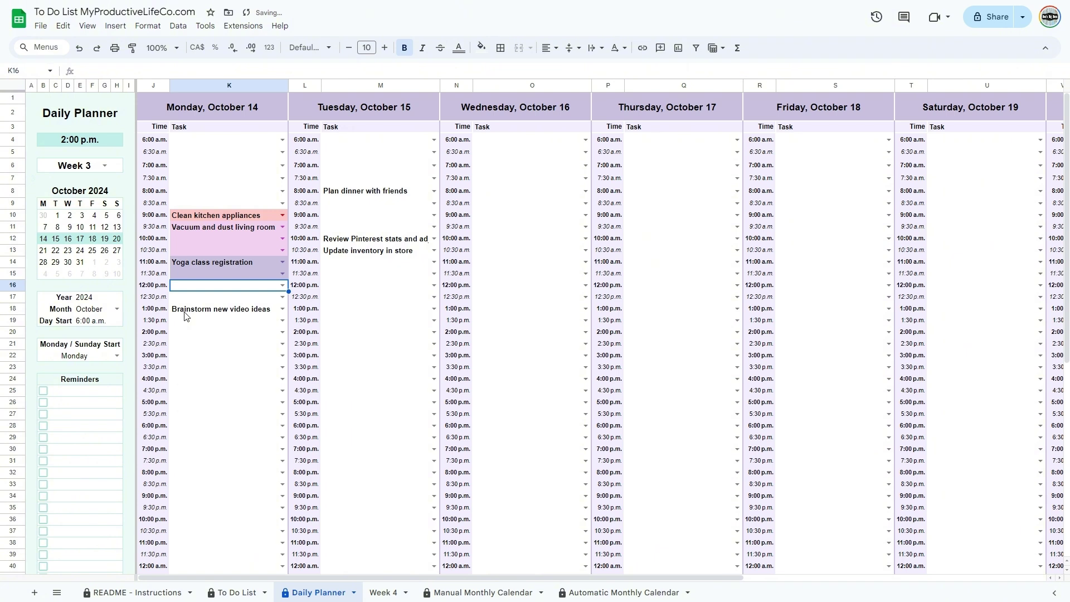
{"action": "left_click_drag", "start_coordinate": [189, 310], "coordinate": [210, 347]}
{"action": "left_click", "coordinate": [481, 48]}
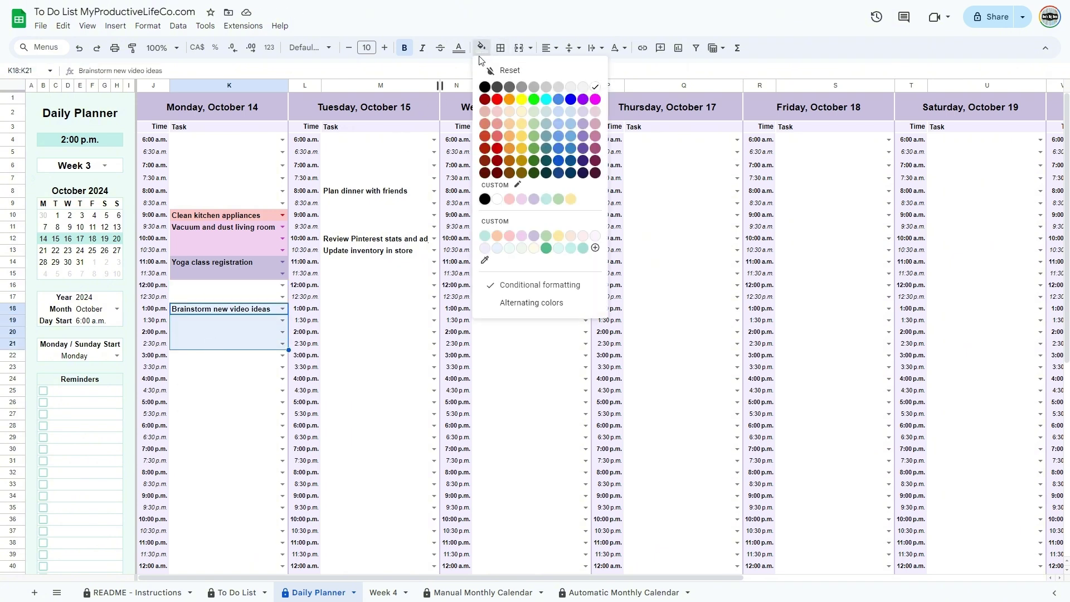
{"action": "left_click", "coordinate": [545, 201]}
{"action": "left_click", "coordinate": [260, 392]}
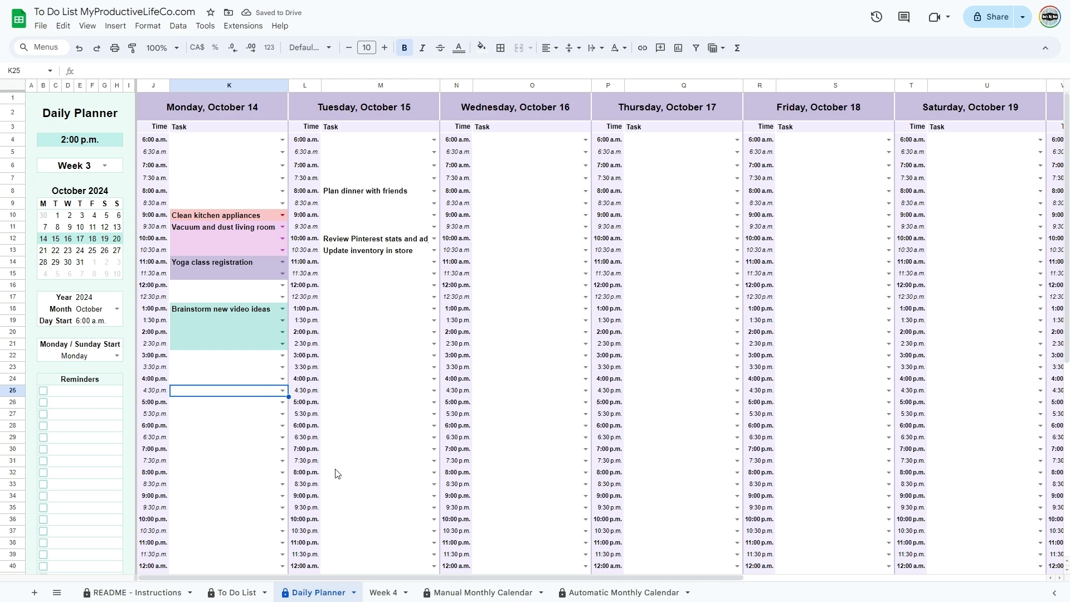
{"action": "left_click", "coordinate": [464, 593]}
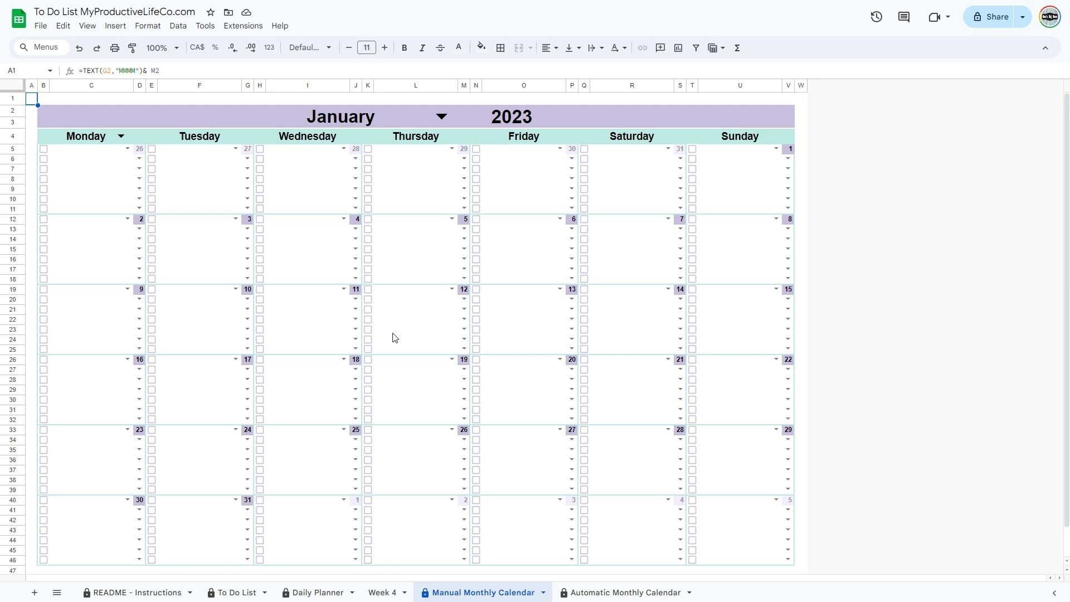
- Set the Manual Monthly Calendar month to October and its year to 2024
{"action": "left_click", "coordinate": [443, 117]}
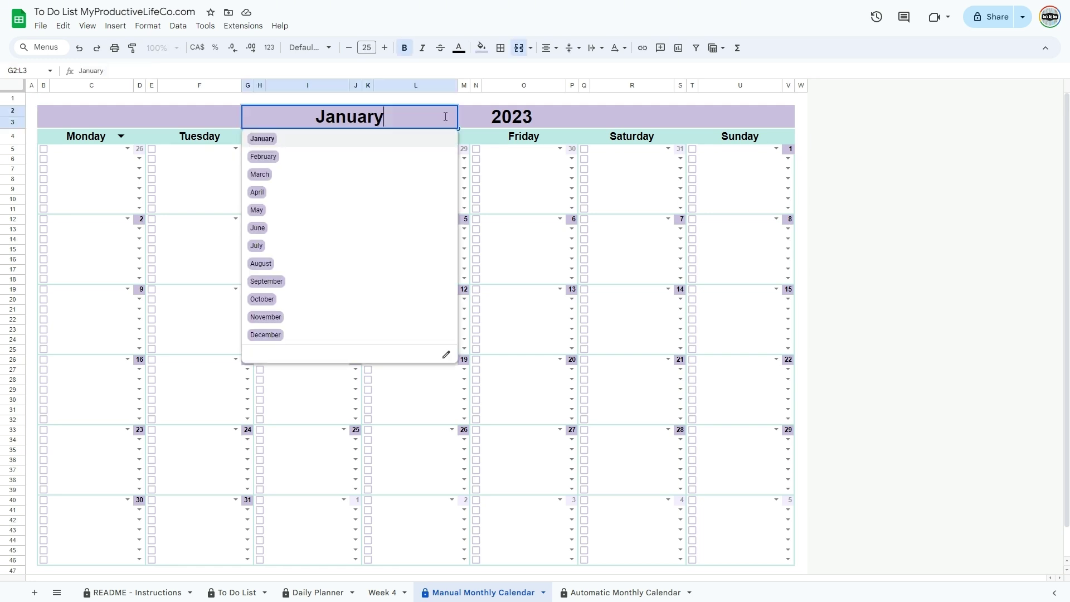
{"action": "left_click", "coordinate": [301, 301]}
{"action": "left_click", "coordinate": [493, 124]}
{"action": "type", "text": "2024"}
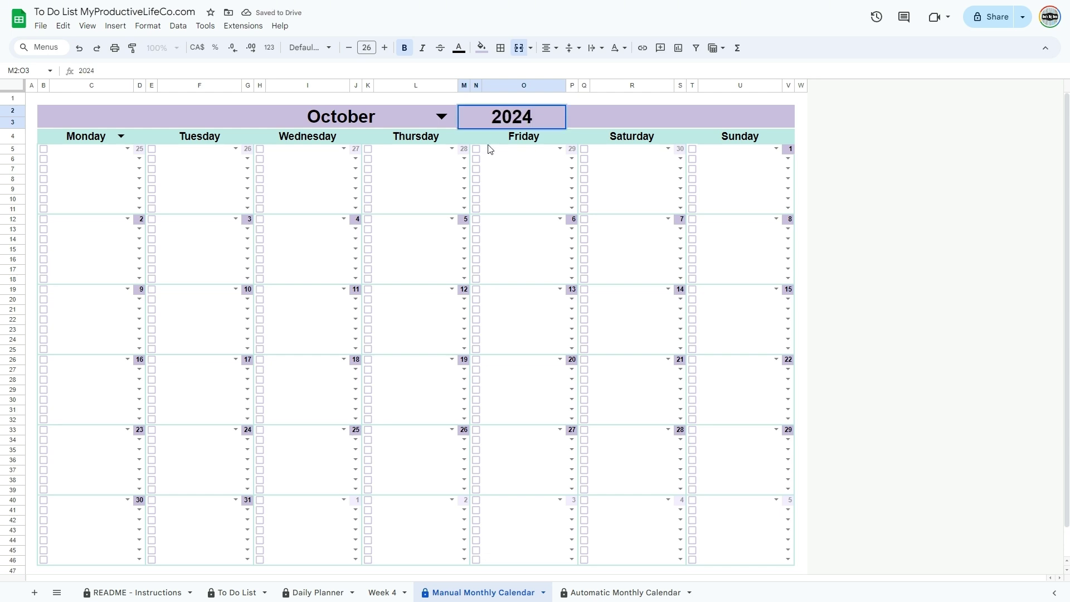
{"action": "key", "text": "Return"}
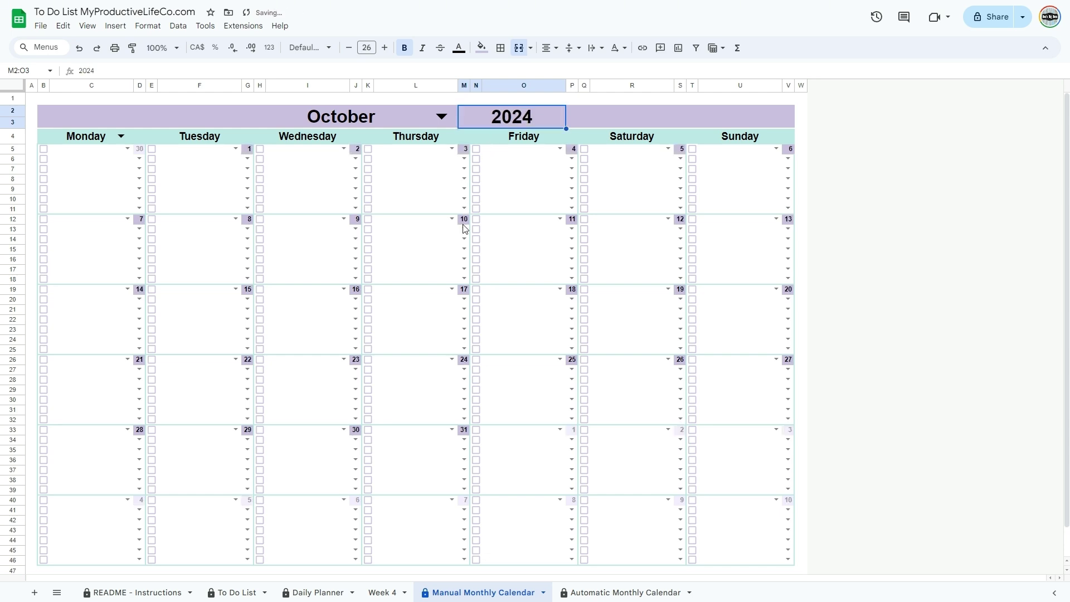
- Add Clean kitchen appliances and Organize home office on Oct 9, Film Youtube video on Oct 10, Appointment with business partner on Oct 15
{"action": "left_click", "coordinate": [355, 234]}
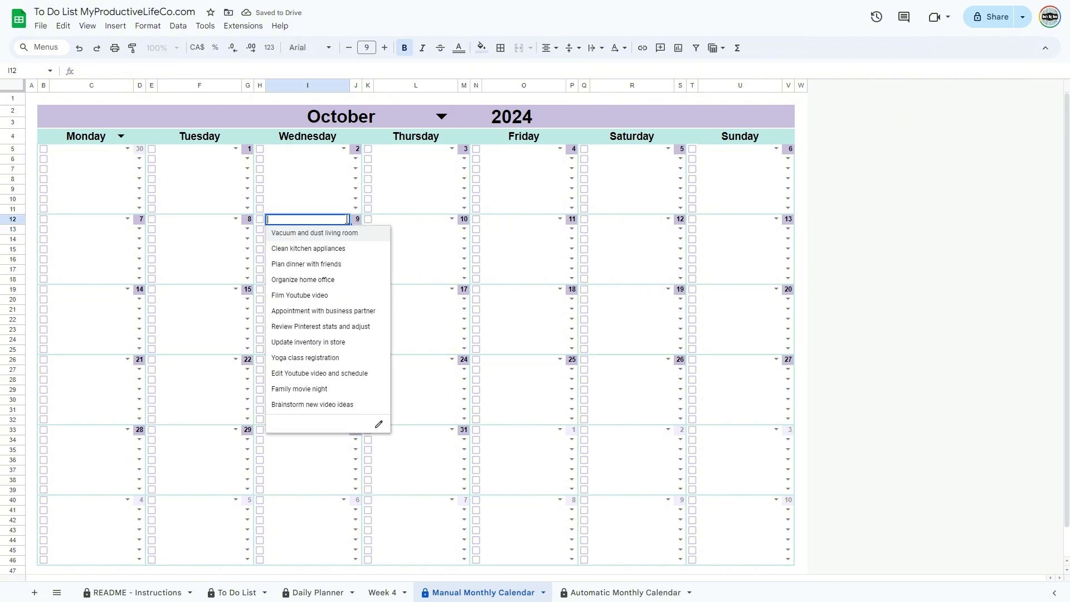
{"action": "left_click", "coordinate": [338, 247]}
{"action": "left_click", "coordinate": [352, 230]}
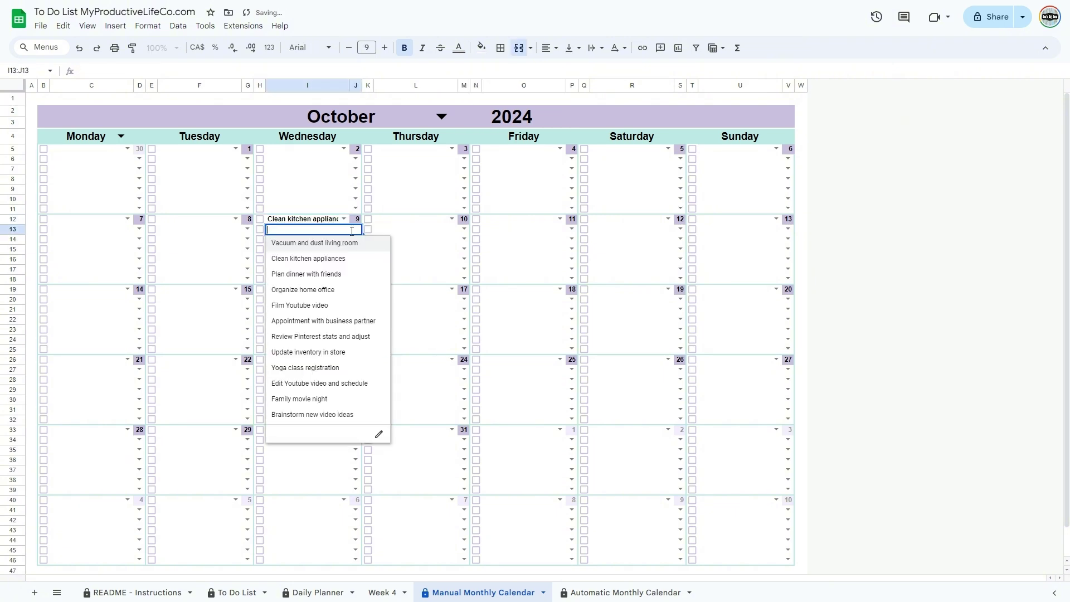
{"action": "left_click", "coordinate": [312, 289]}
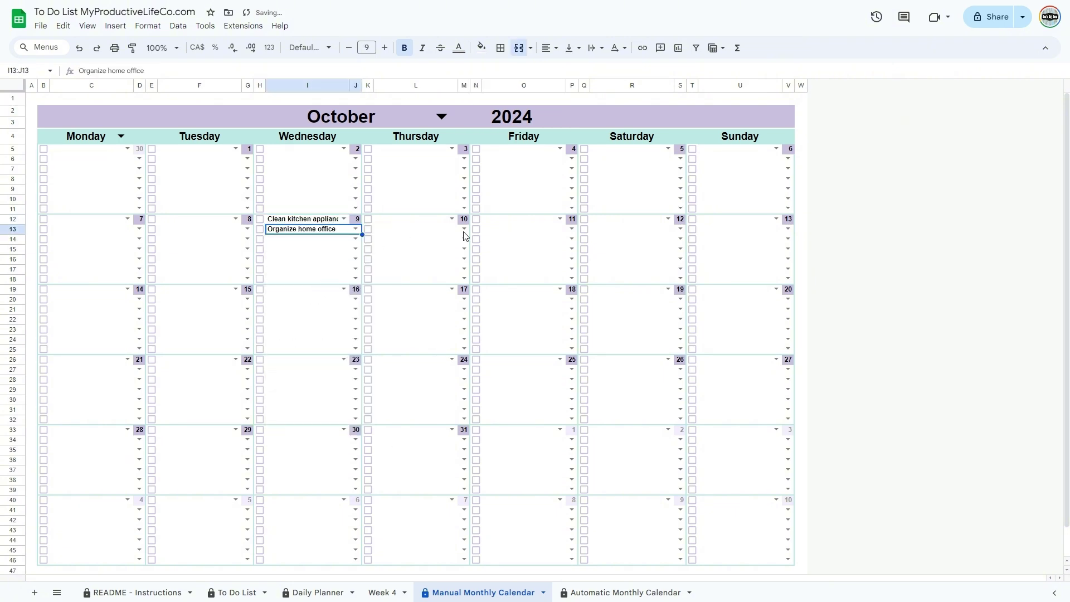
{"action": "left_click", "coordinate": [453, 220]}
{"action": "left_click", "coordinate": [416, 295]}
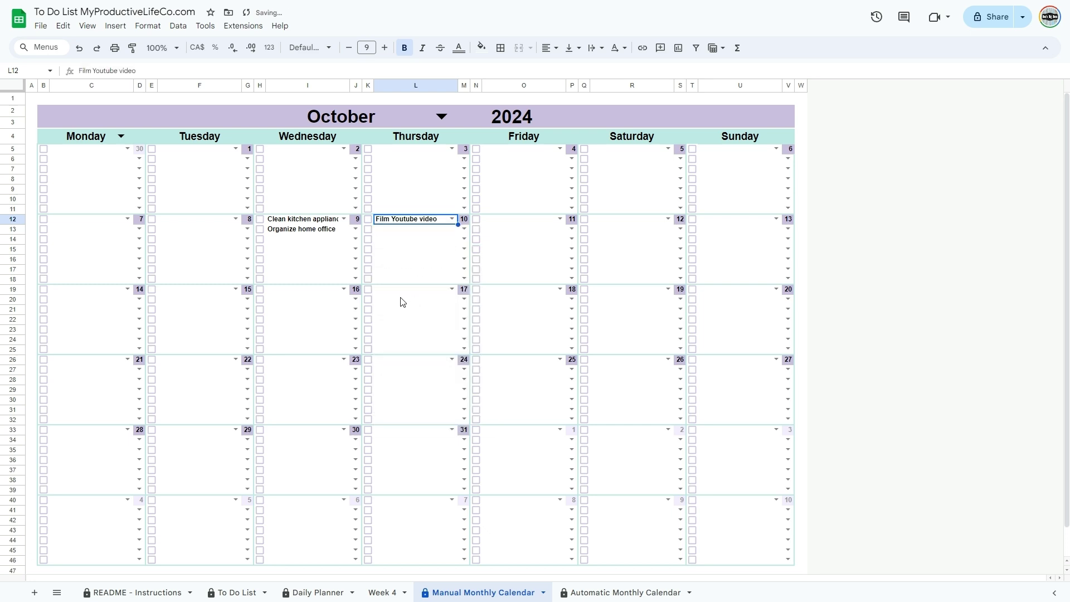
{"action": "left_click", "coordinate": [236, 289]}
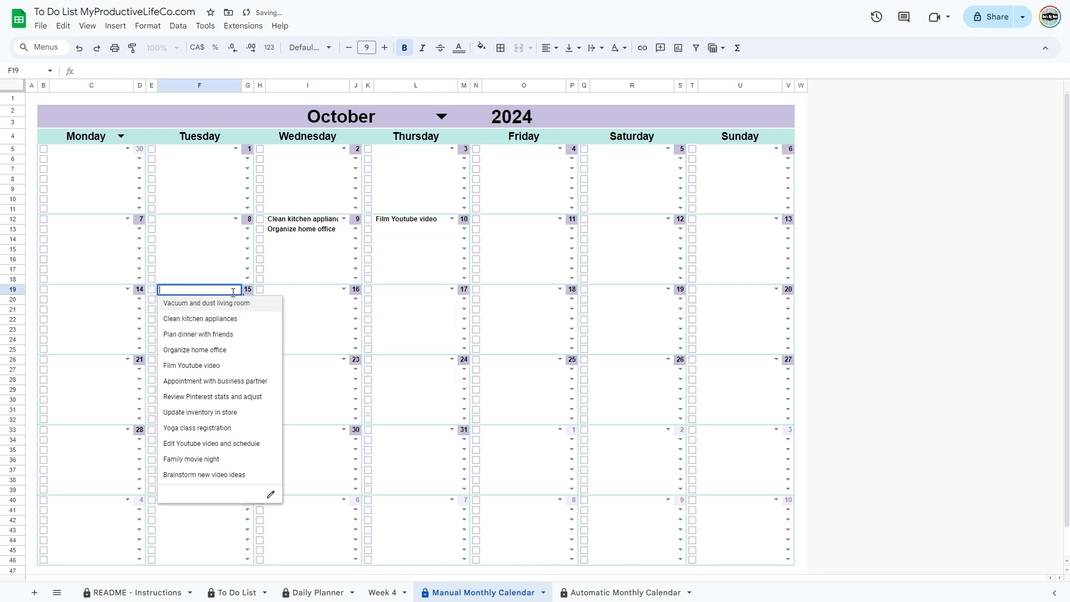
{"action": "left_click", "coordinate": [211, 383]}
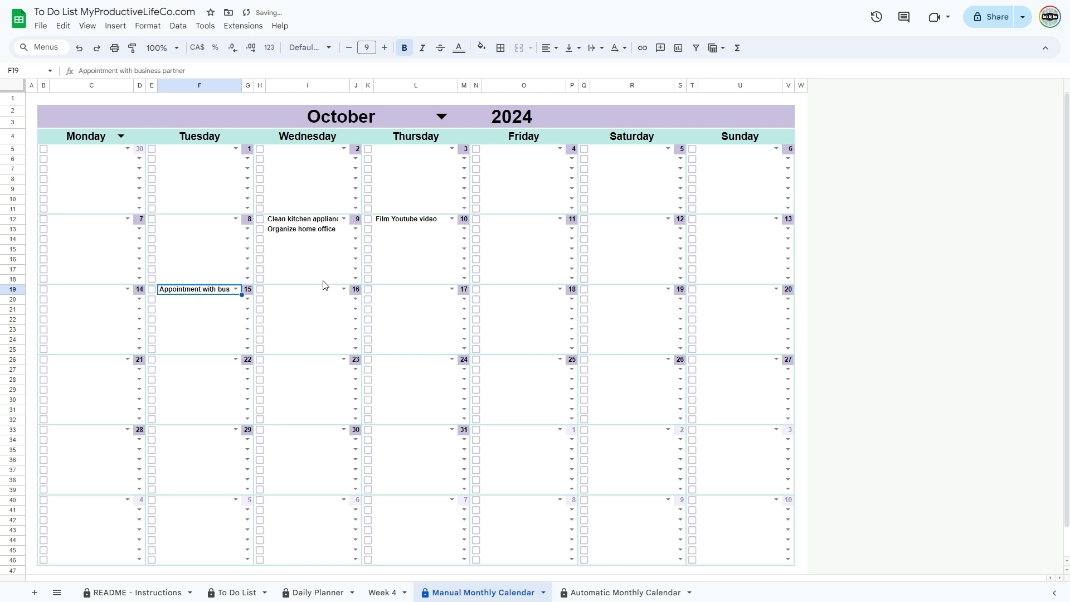
- Tick off all four calendar tasks so they appear struck through
{"action": "left_click", "coordinate": [261, 220]}
{"action": "left_click", "coordinate": [258, 231]}
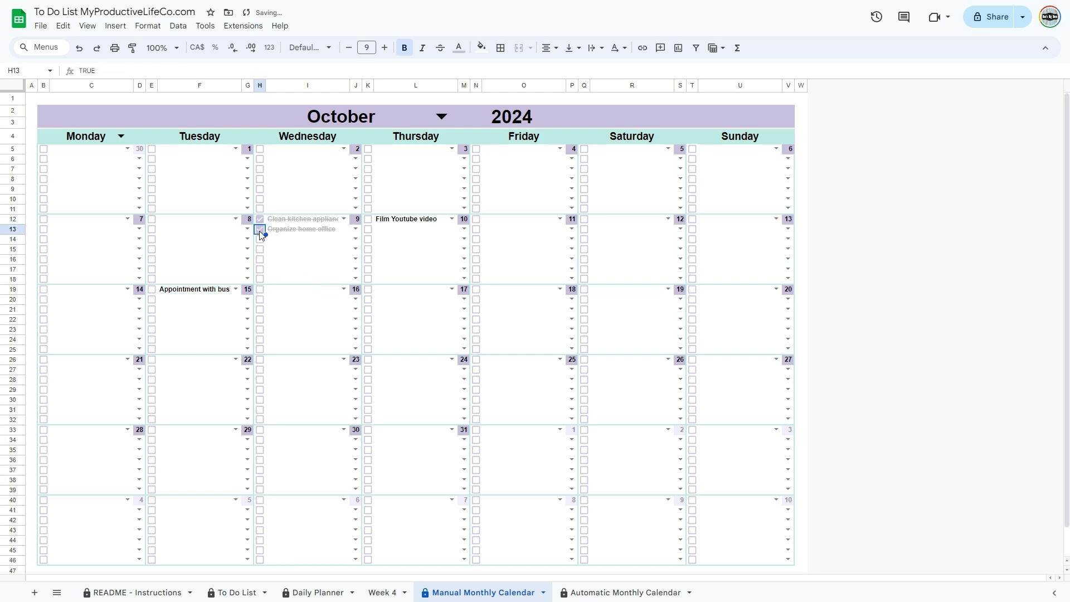
{"action": "left_click", "coordinate": [369, 220]}
{"action": "left_click", "coordinate": [152, 290]}
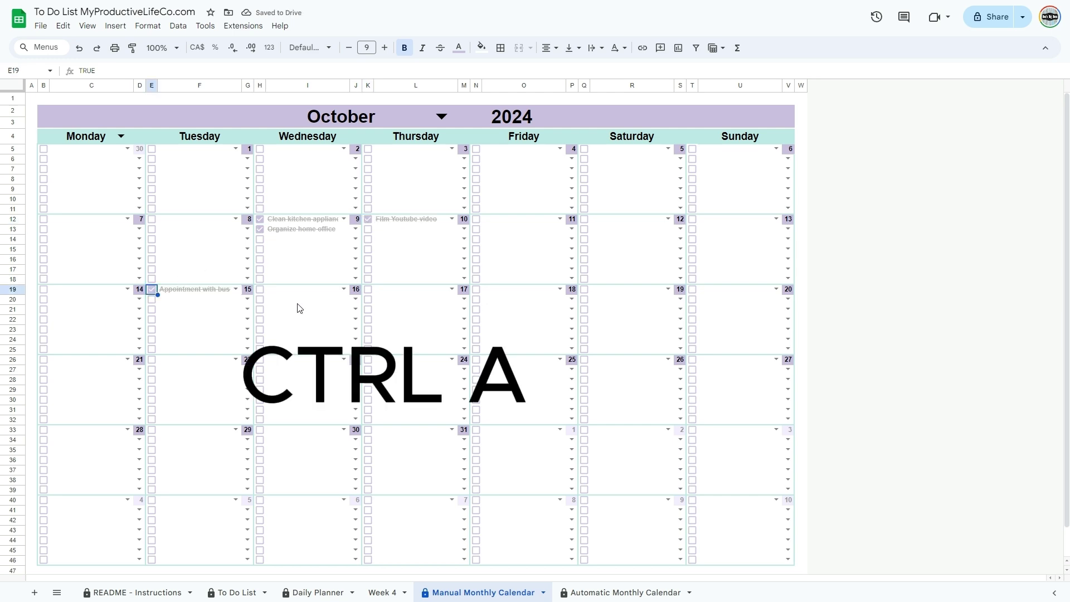
- Untick every checkbox on the manual calendar at once and move to the Automatic Monthly Calendar sheet
{"action": "key", "text": "ctrl+a"}
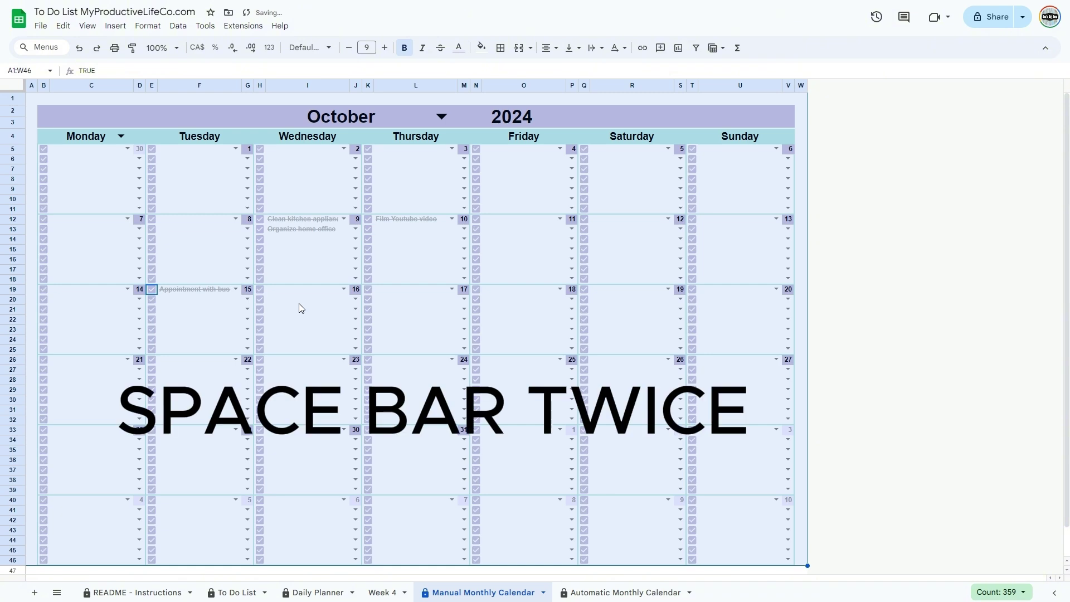
{"action": "key", "text": "space"}
{"action": "key", "text": "space"}
{"action": "left_click", "coordinate": [308, 270]}
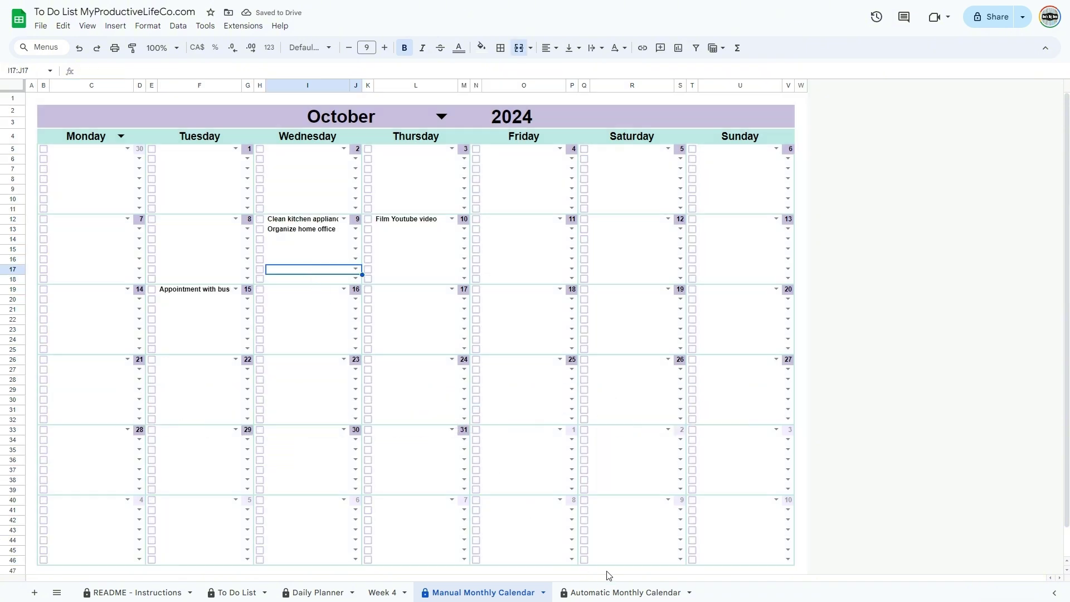
{"action": "left_click", "coordinate": [614, 592]}
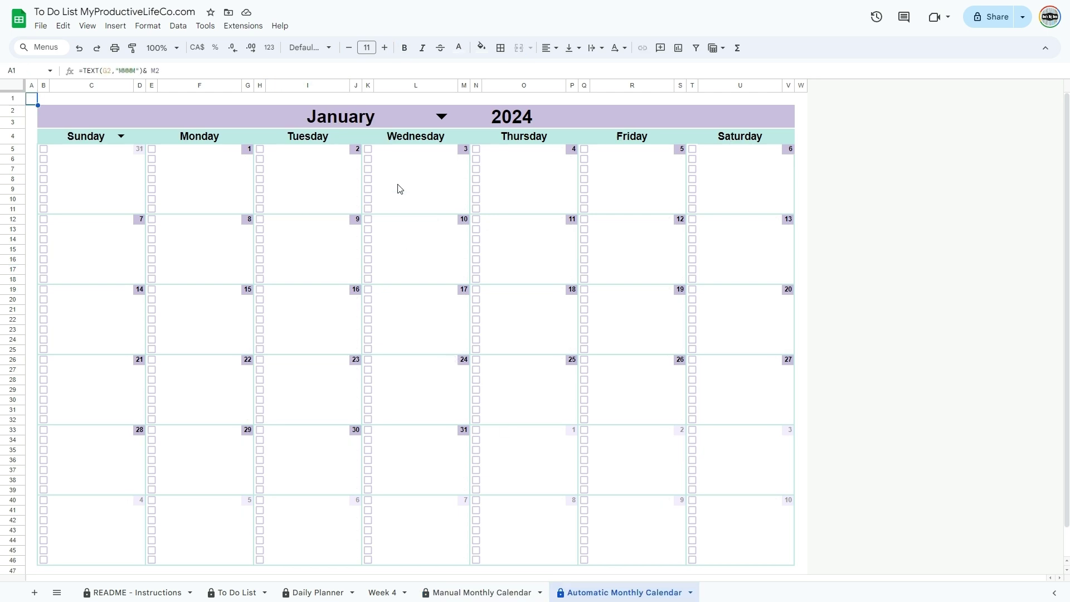
- Show October on the automatic calendar and tick off kitchen cleaning, partner appointment, Pinterest review and brainstorming
{"action": "left_click", "coordinate": [441, 117]}
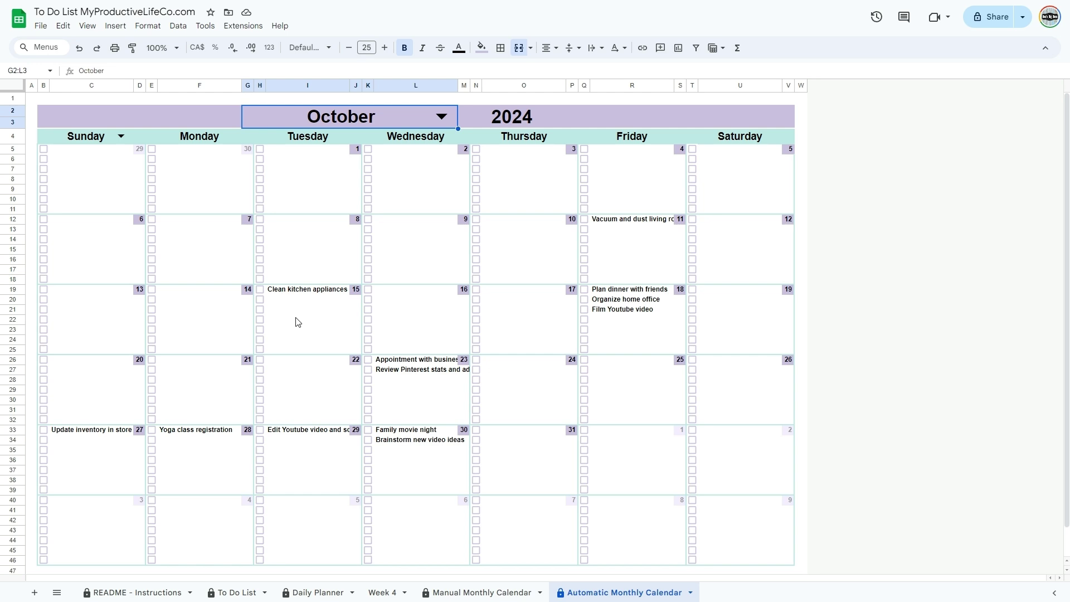
{"action": "left_click", "coordinate": [259, 289]}
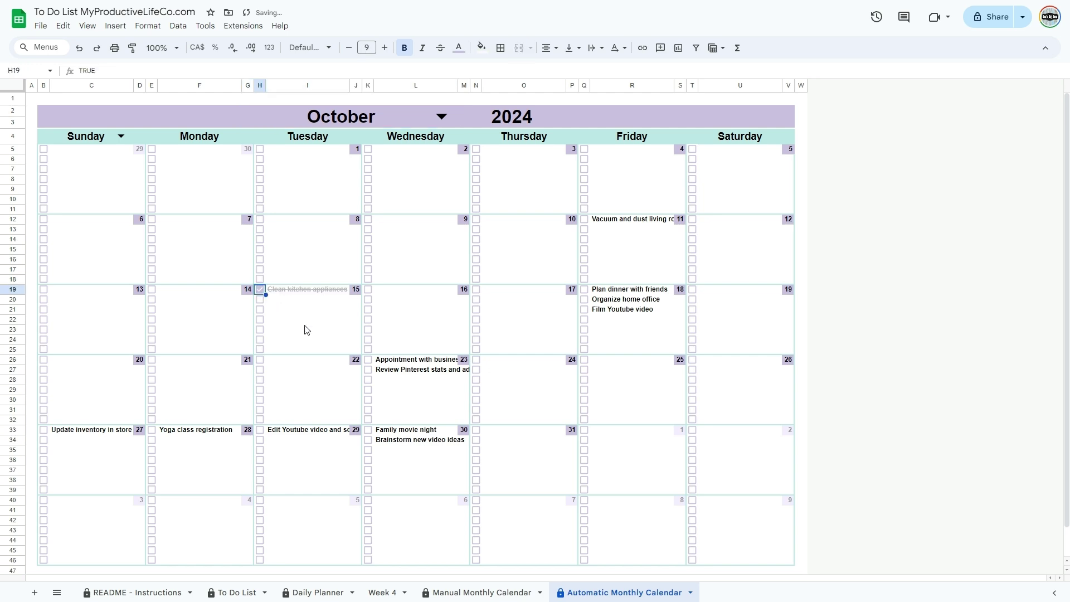
{"action": "left_click", "coordinate": [369, 361]}
{"action": "left_click", "coordinate": [369, 370]}
{"action": "left_click", "coordinate": [369, 441]}
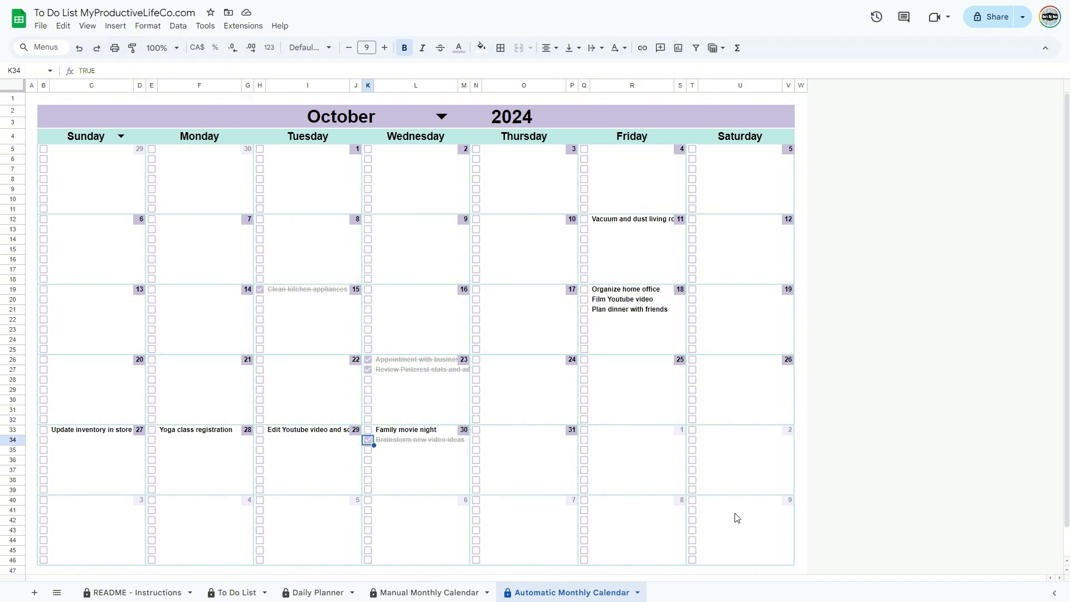
- Open Print from the File menu to preview the calendar on one landscape A4 page
{"action": "left_click", "coordinate": [45, 27]}
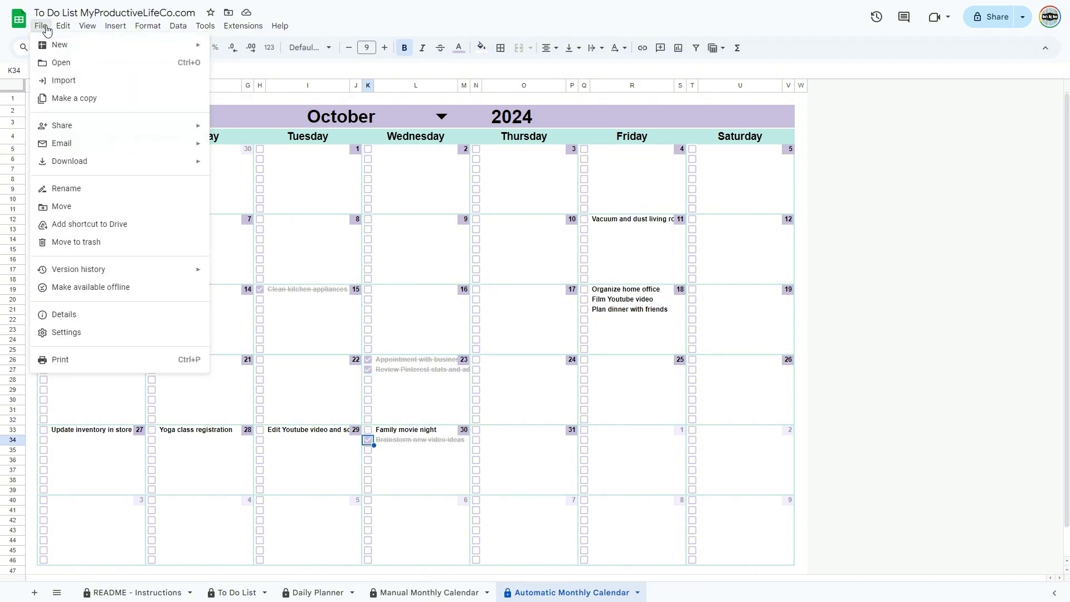
{"action": "left_click", "coordinate": [55, 361]}
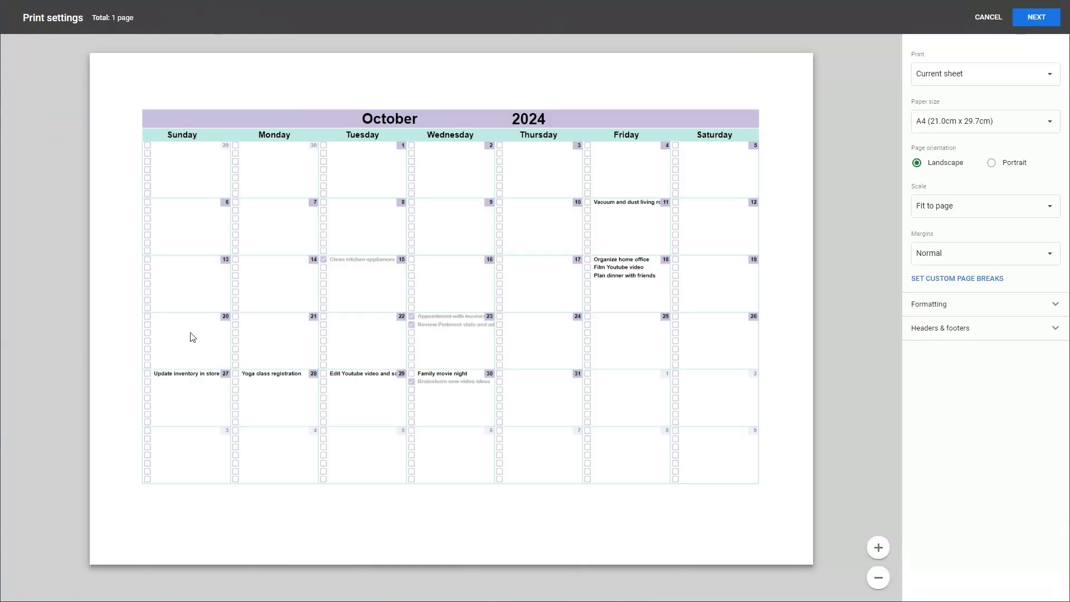